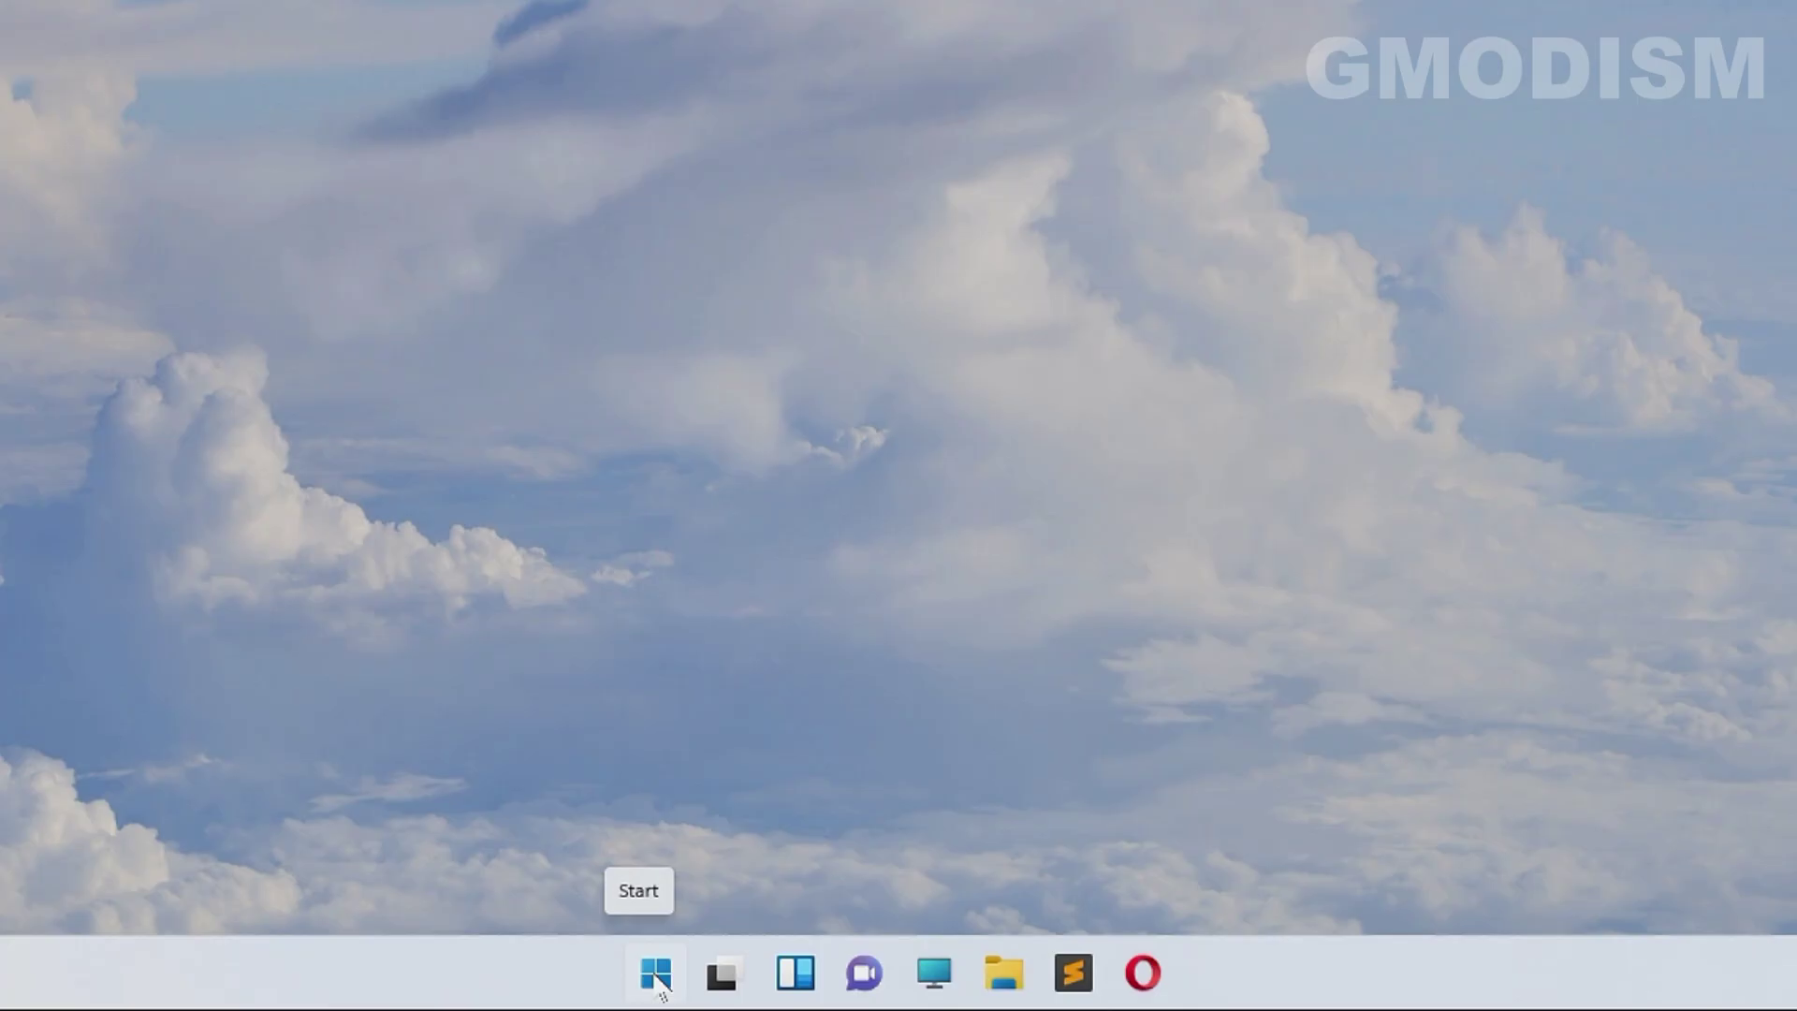
# - Open the Win+X quick-link menu from the Start button
pyautogui.rightClick(753, 989)
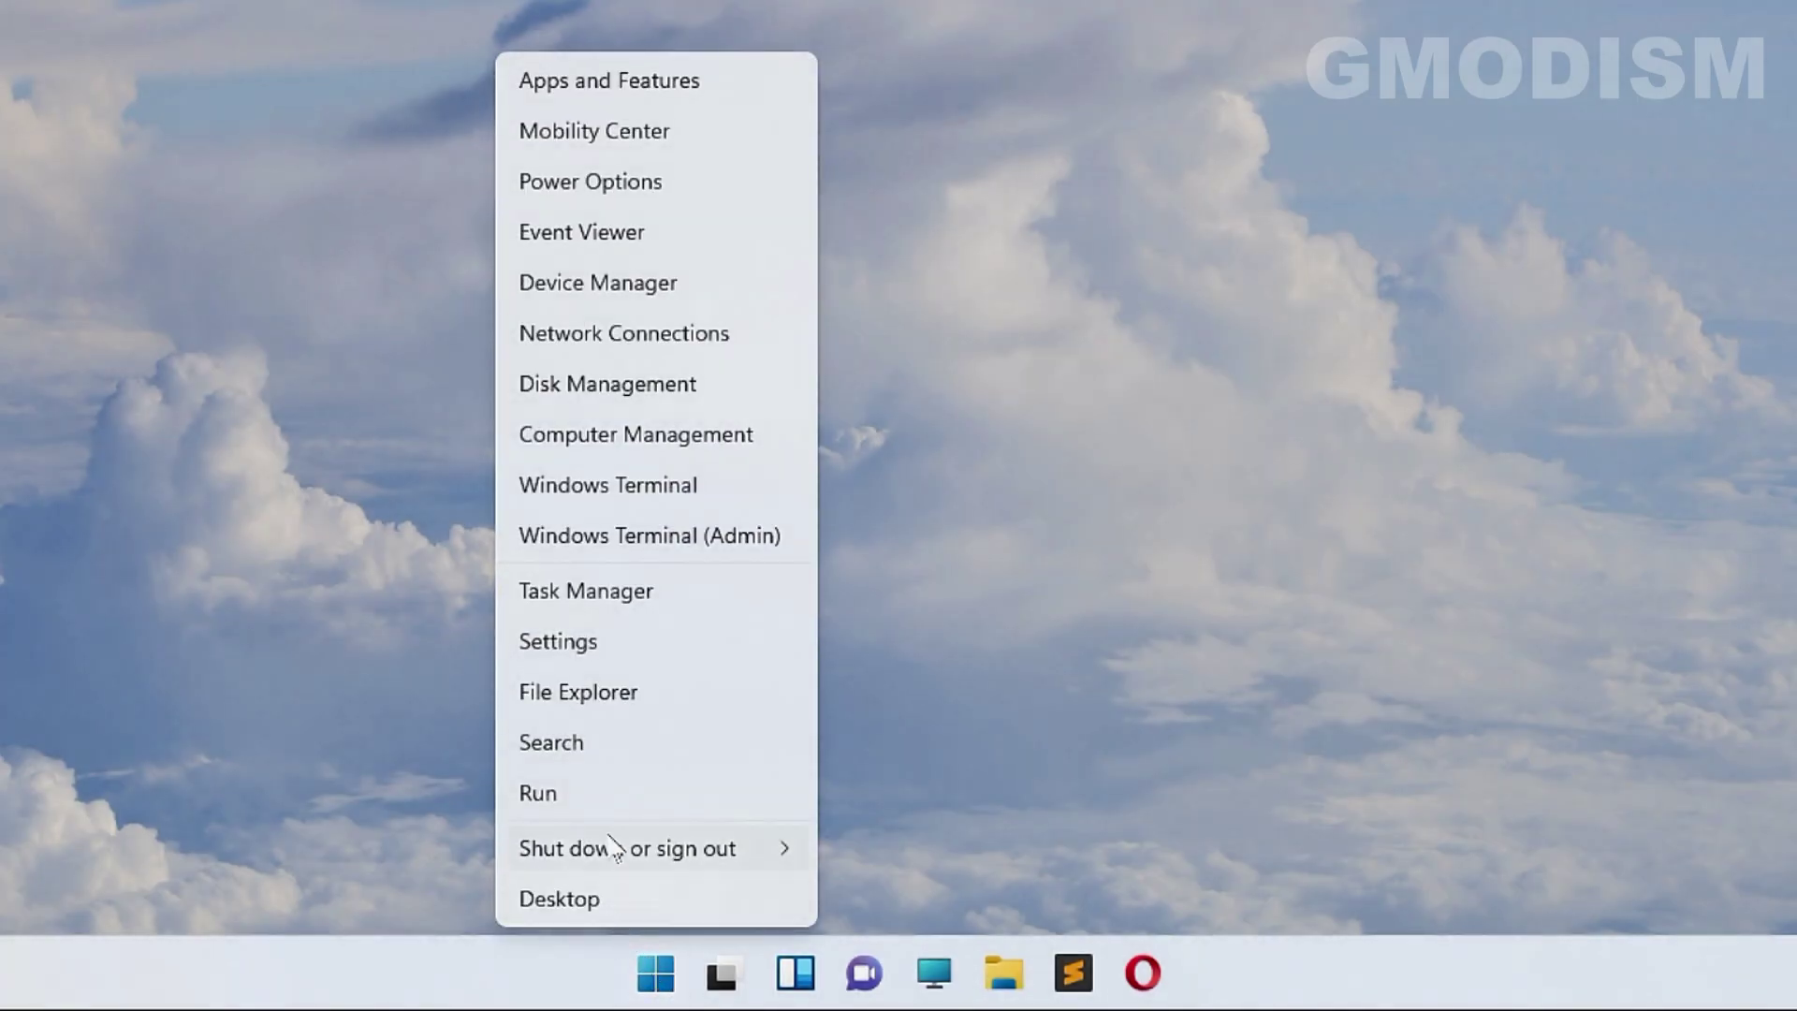
# - Open Settings and go to Accounts > Family & other users
pyautogui.click(618, 645)
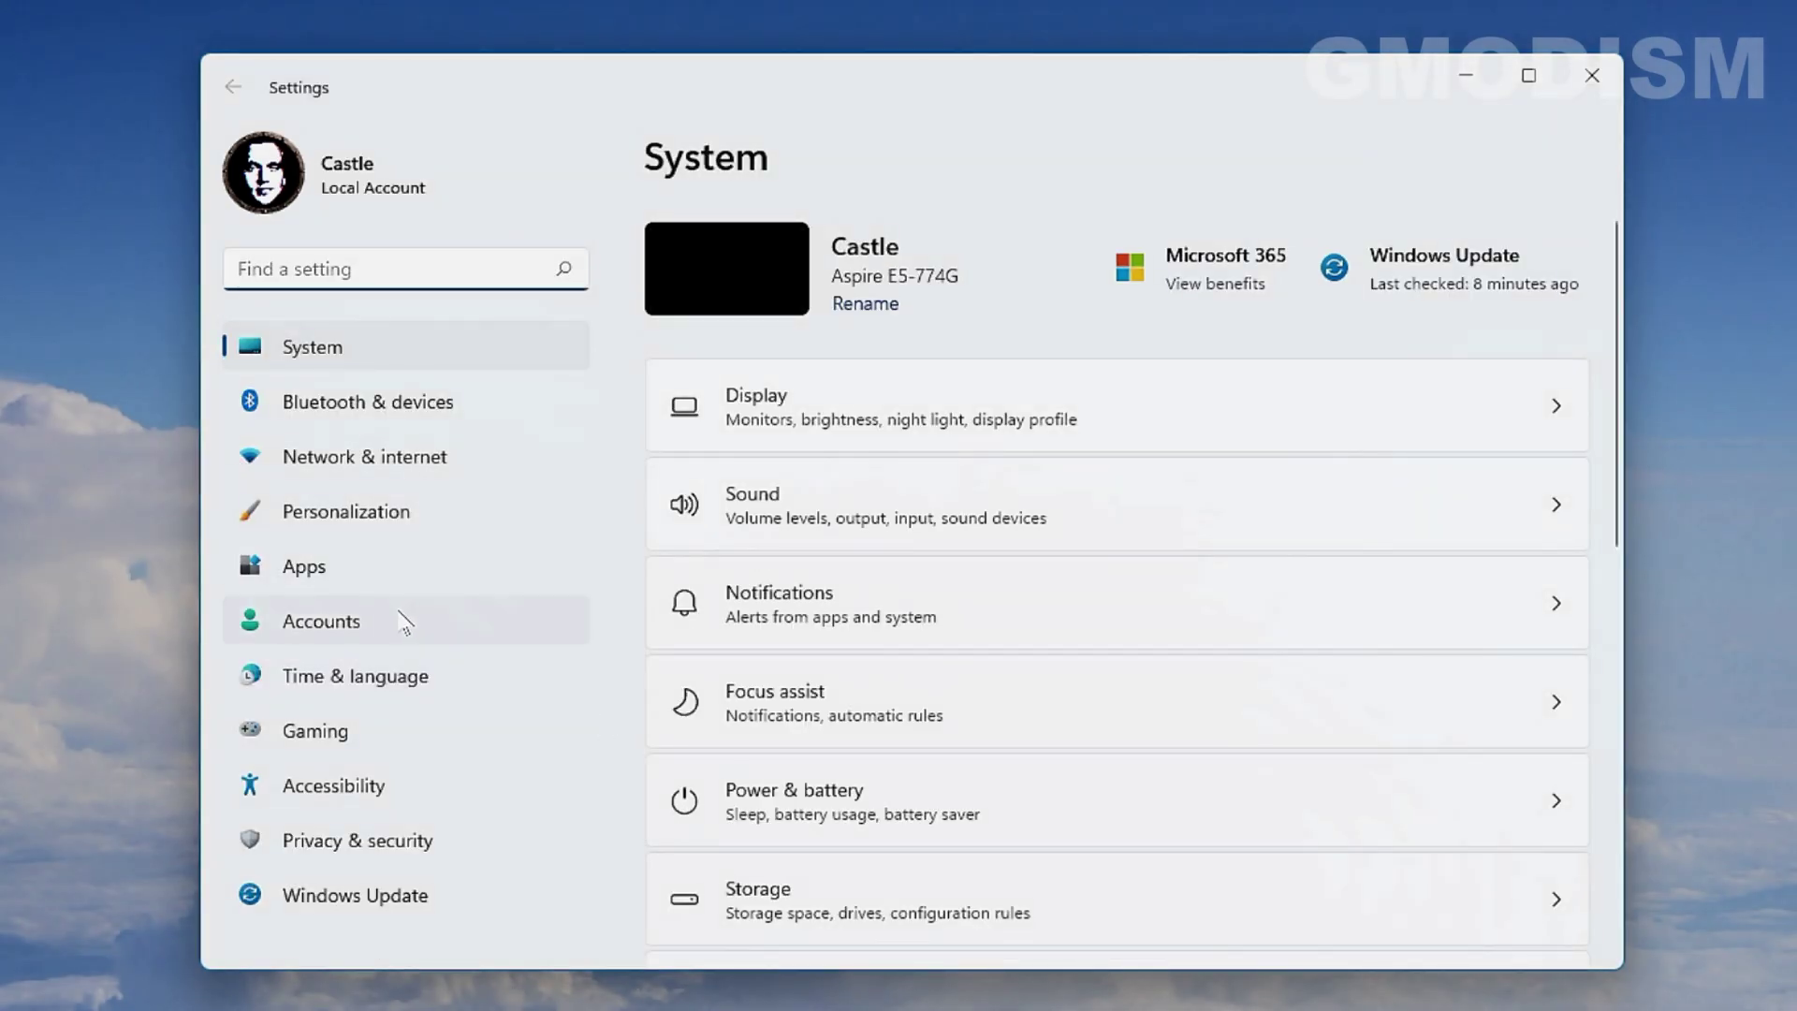
pyautogui.click(403, 622)
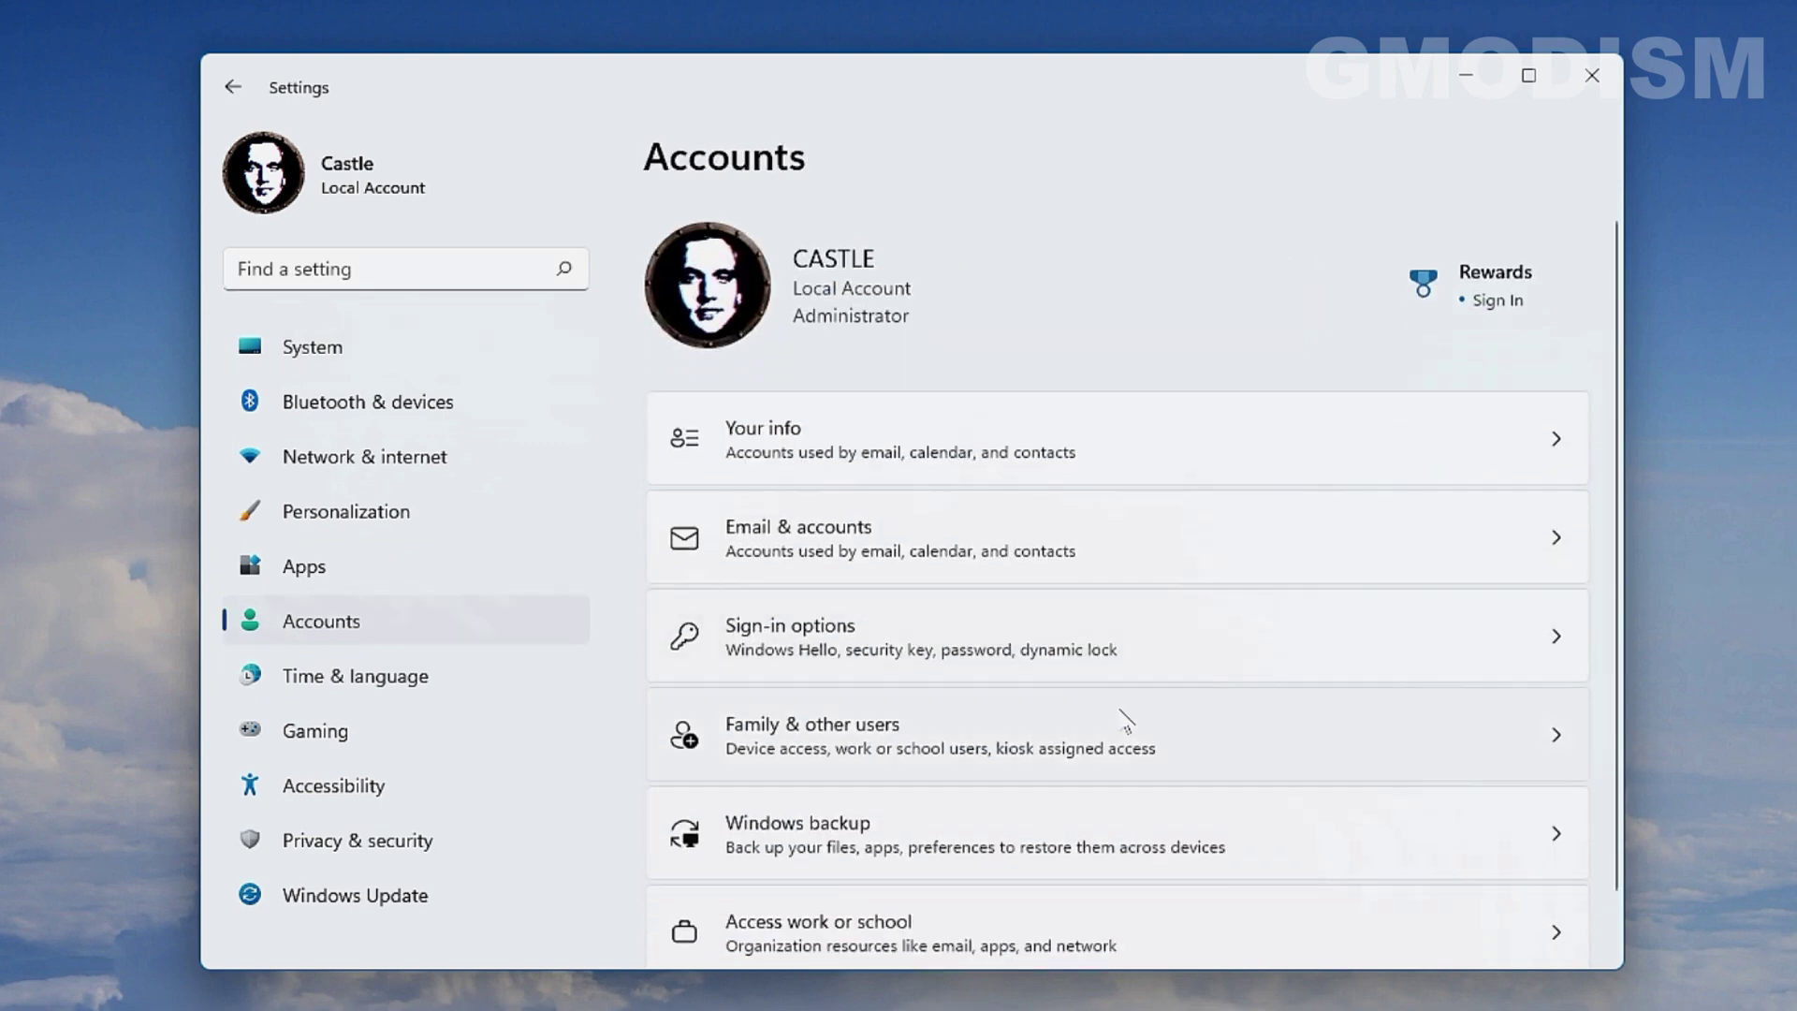
pyautogui.scroll(-1, 1127, 723)
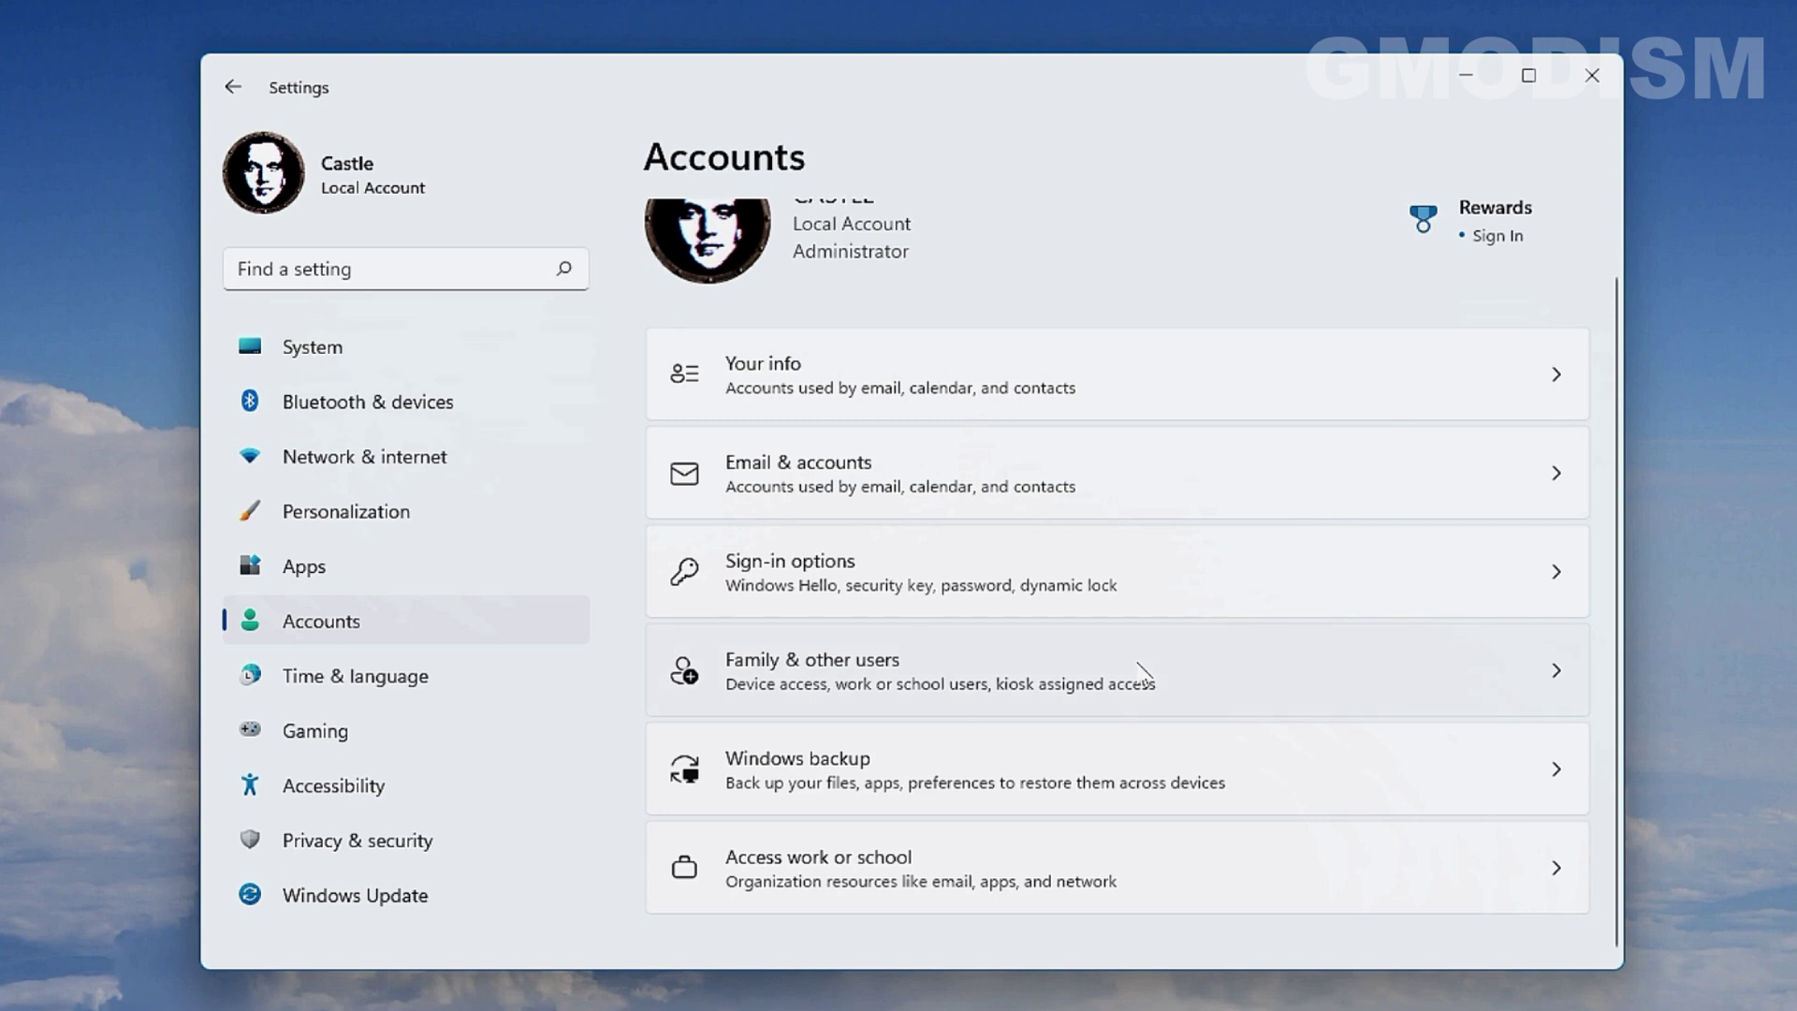
pyautogui.click(1139, 669)
pyautogui.scroll(-1, 1334, 914)
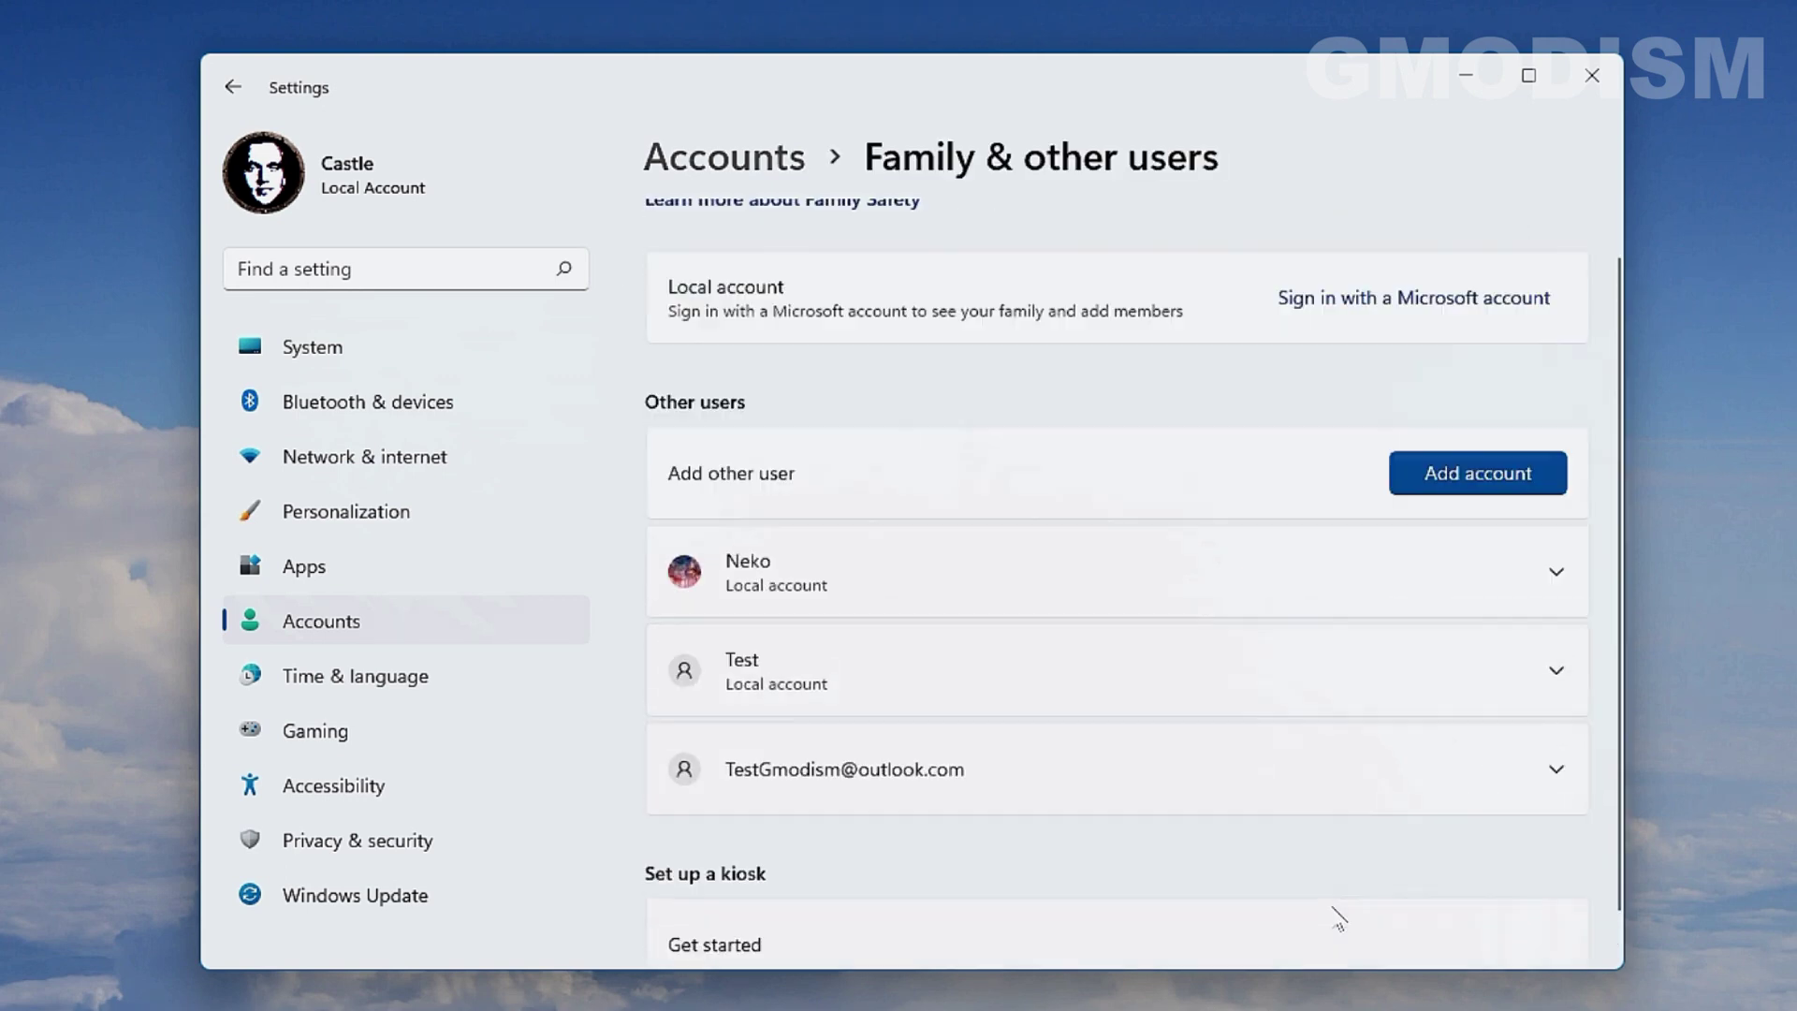
pyautogui.scroll(-1, 1334, 913)
# - Begin removing the Microsoft-linked Outlook account, then cancel so all three accounts remain
pyautogui.click(1297, 583)
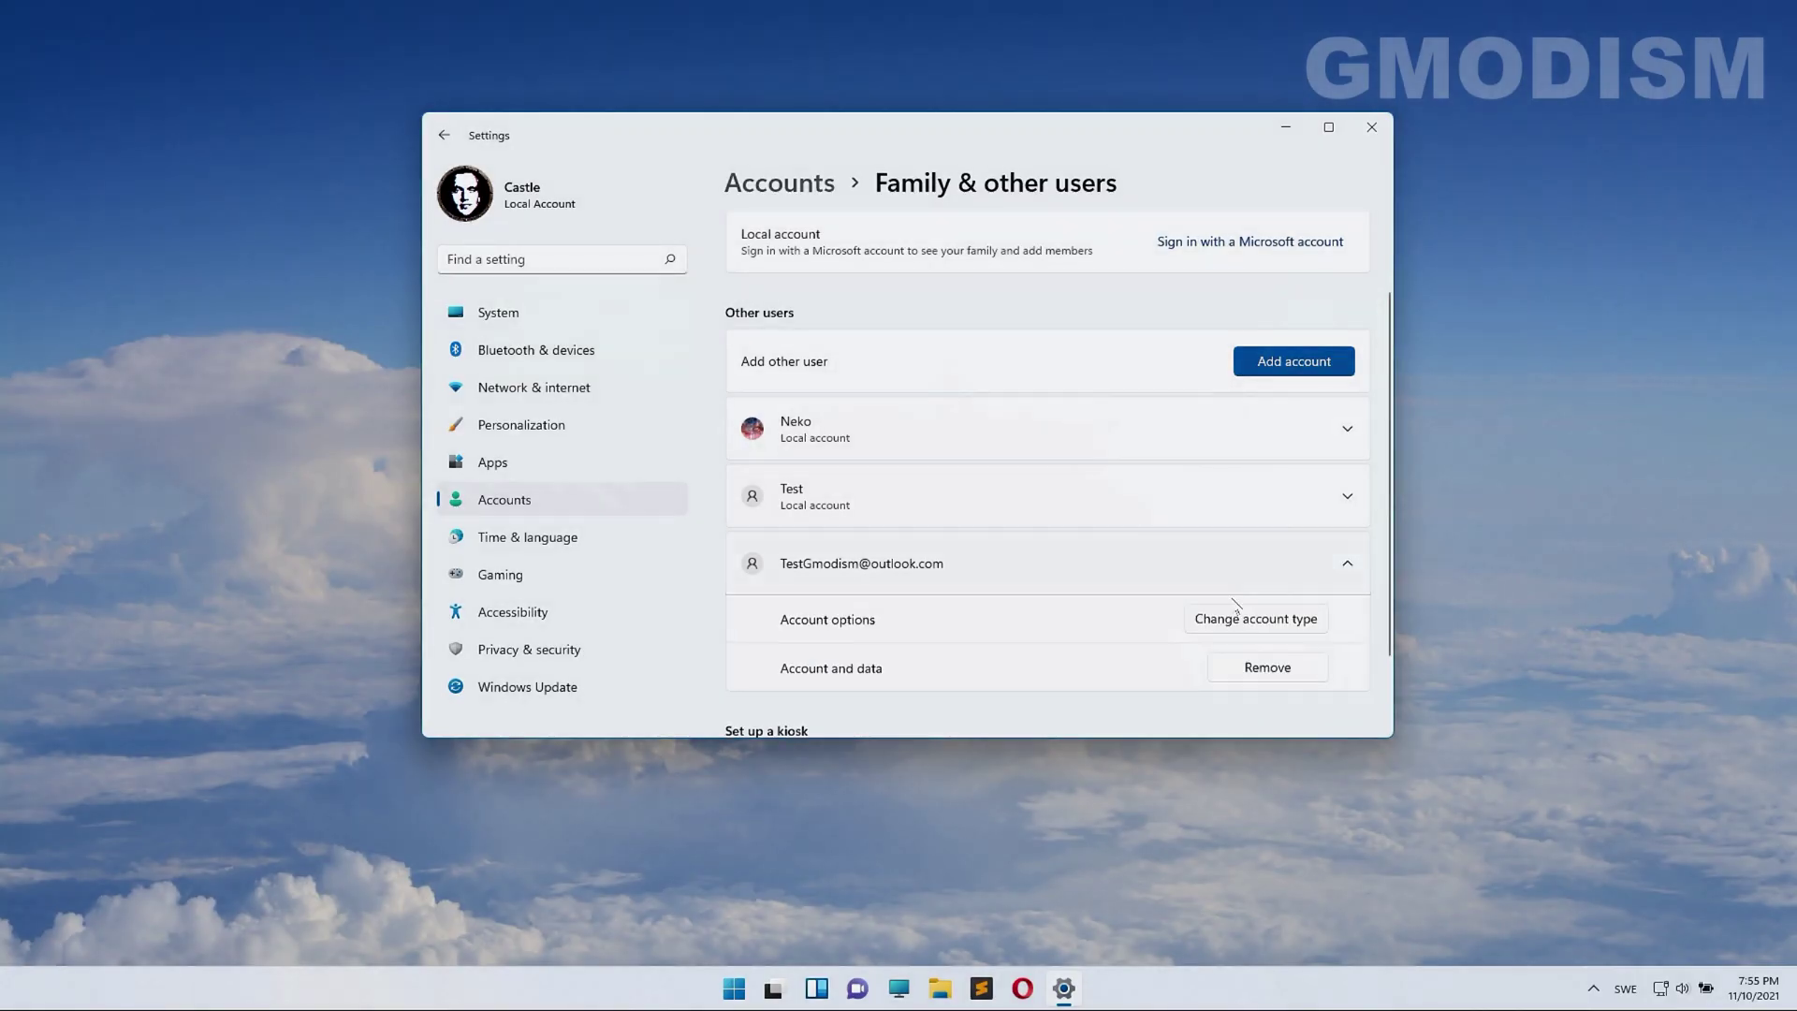
pyautogui.click(1272, 665)
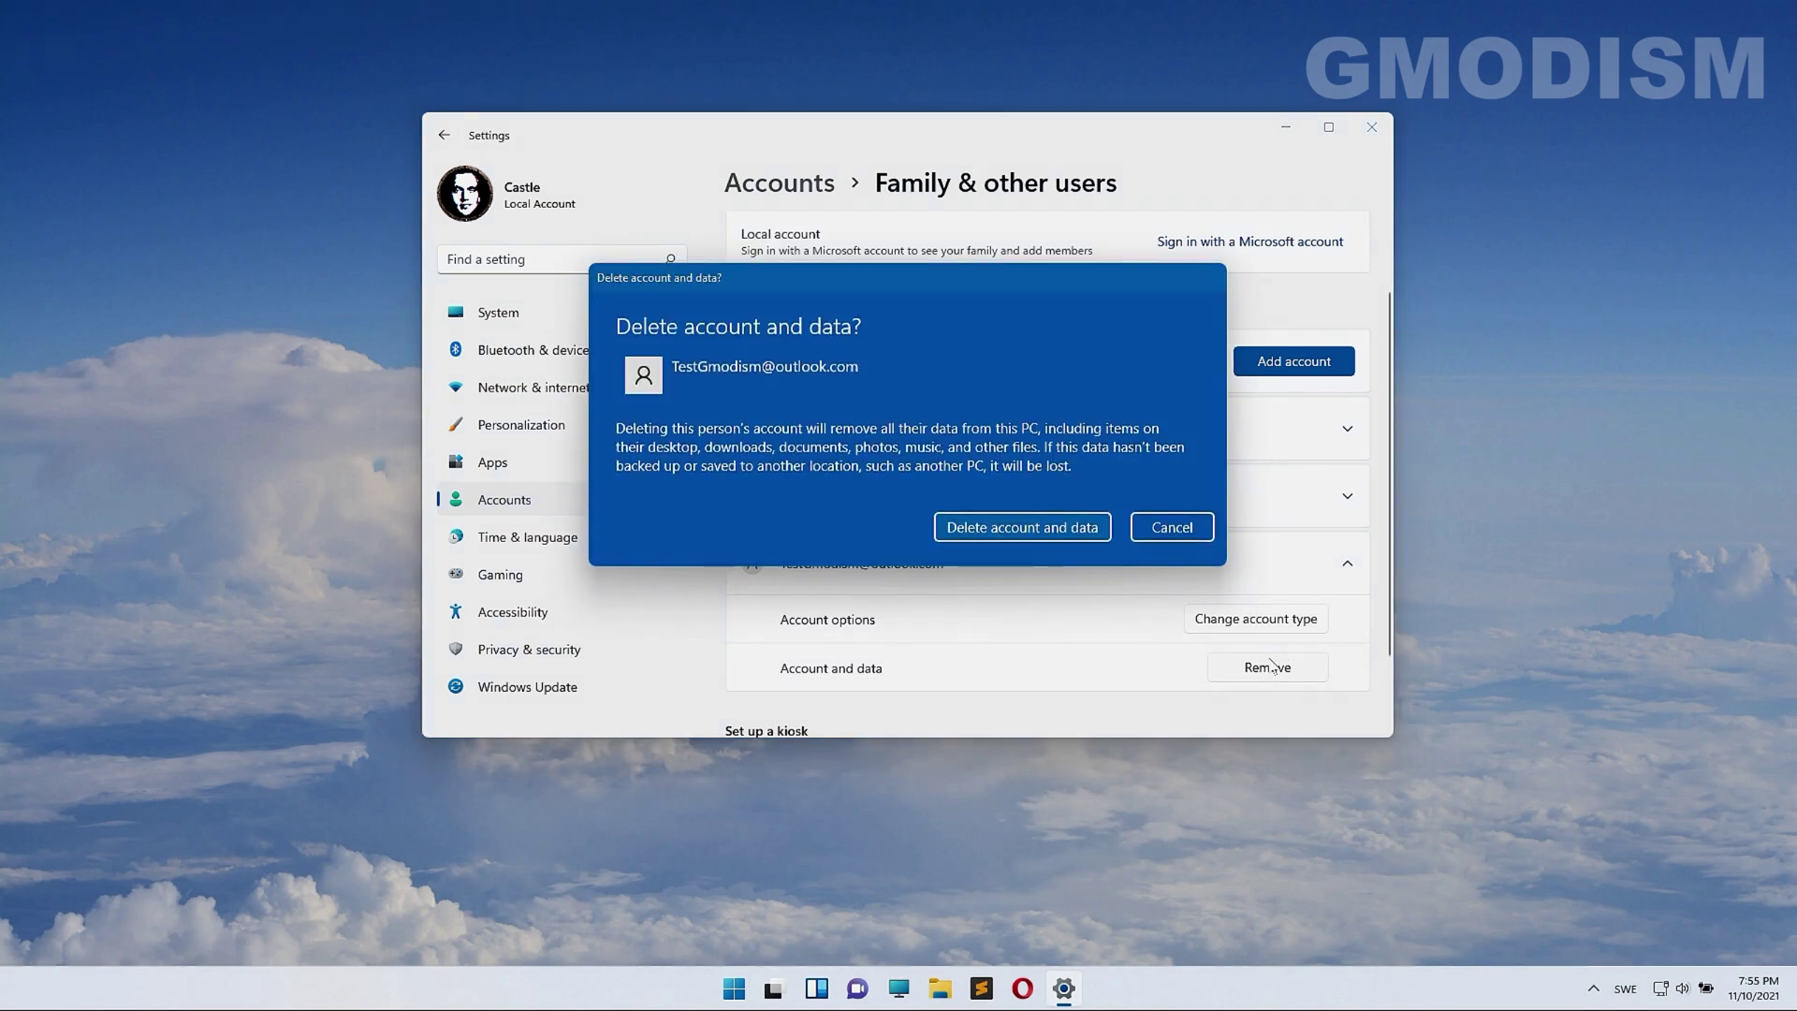
pyautogui.click(1177, 529)
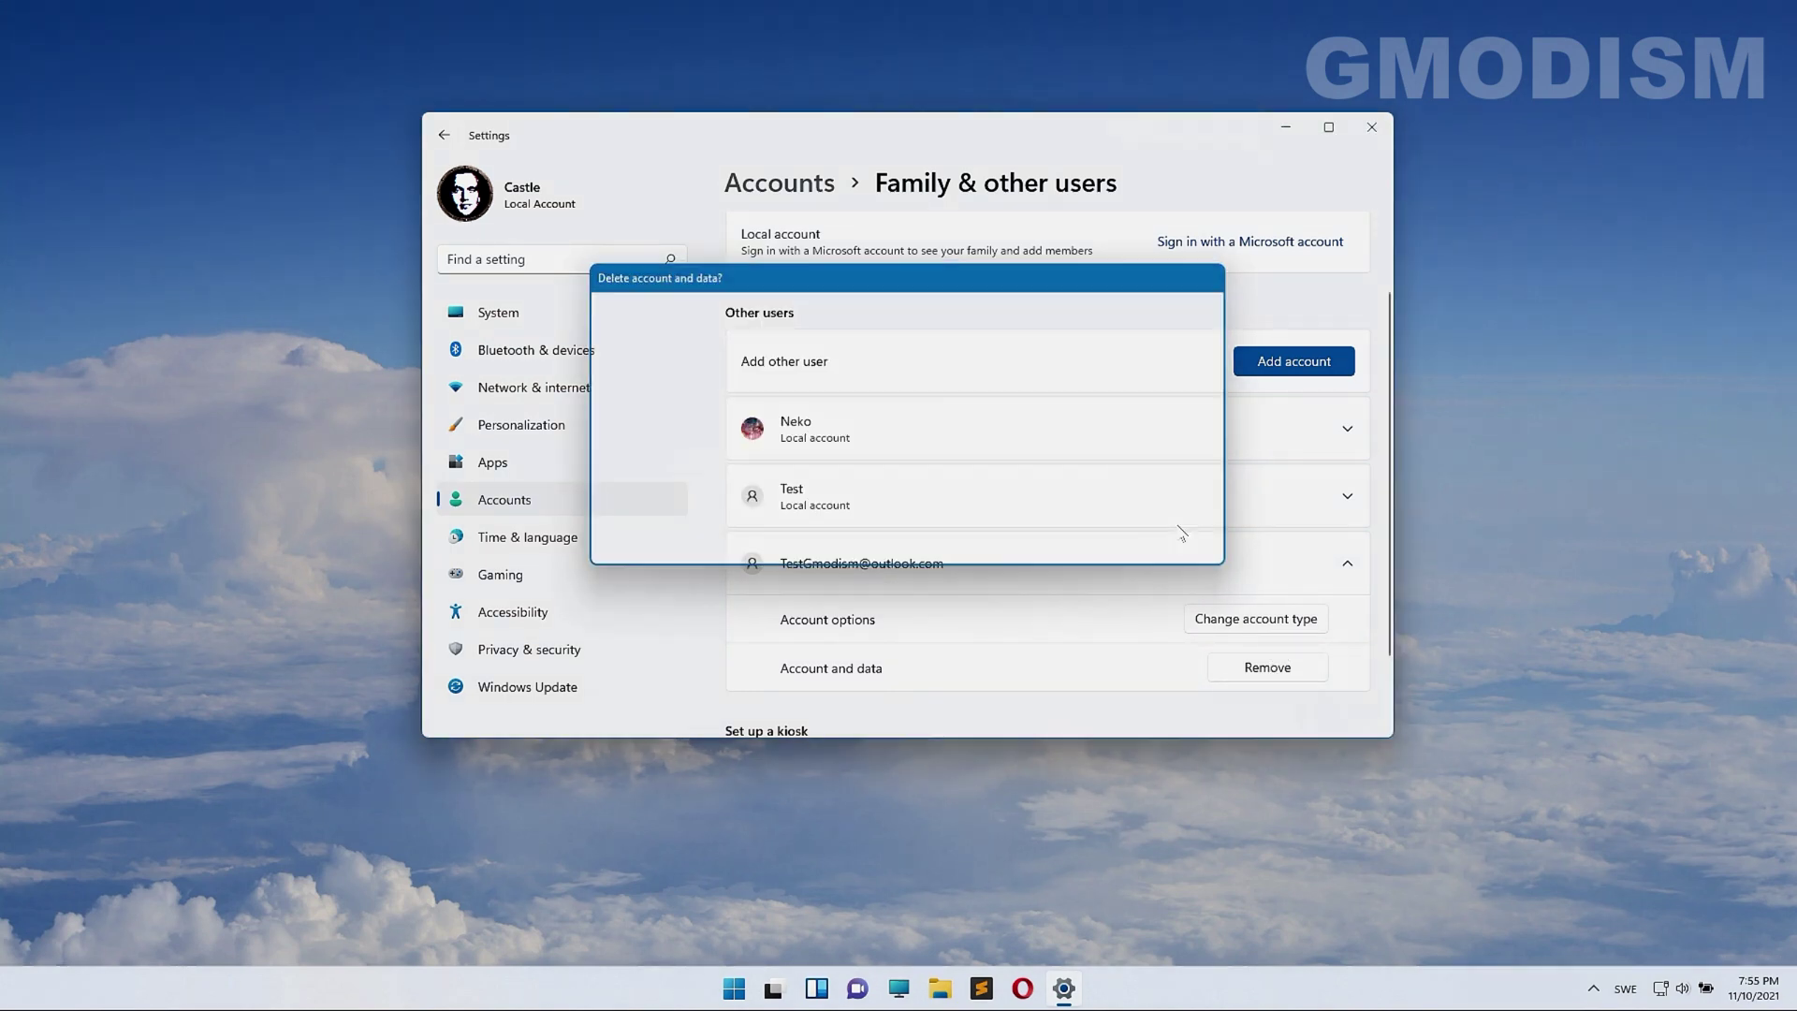
pyautogui.click(1164, 566)
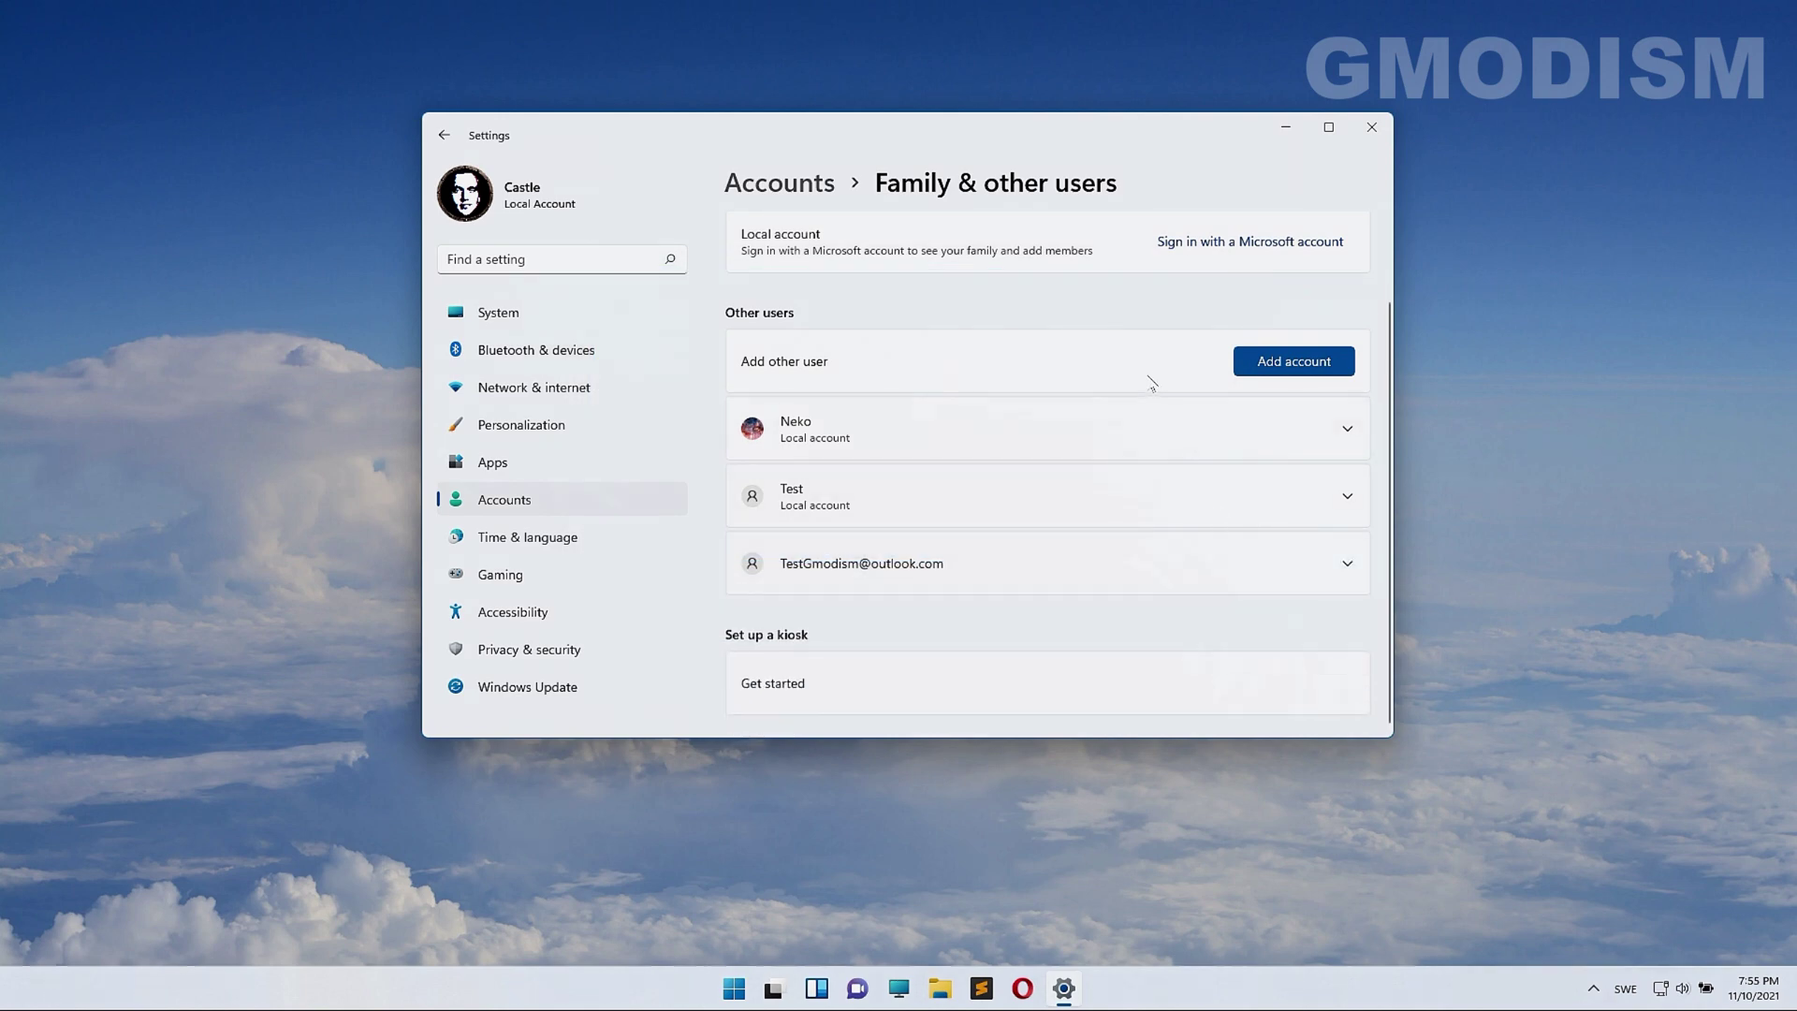
pyautogui.scroll(2, 1134, 548)
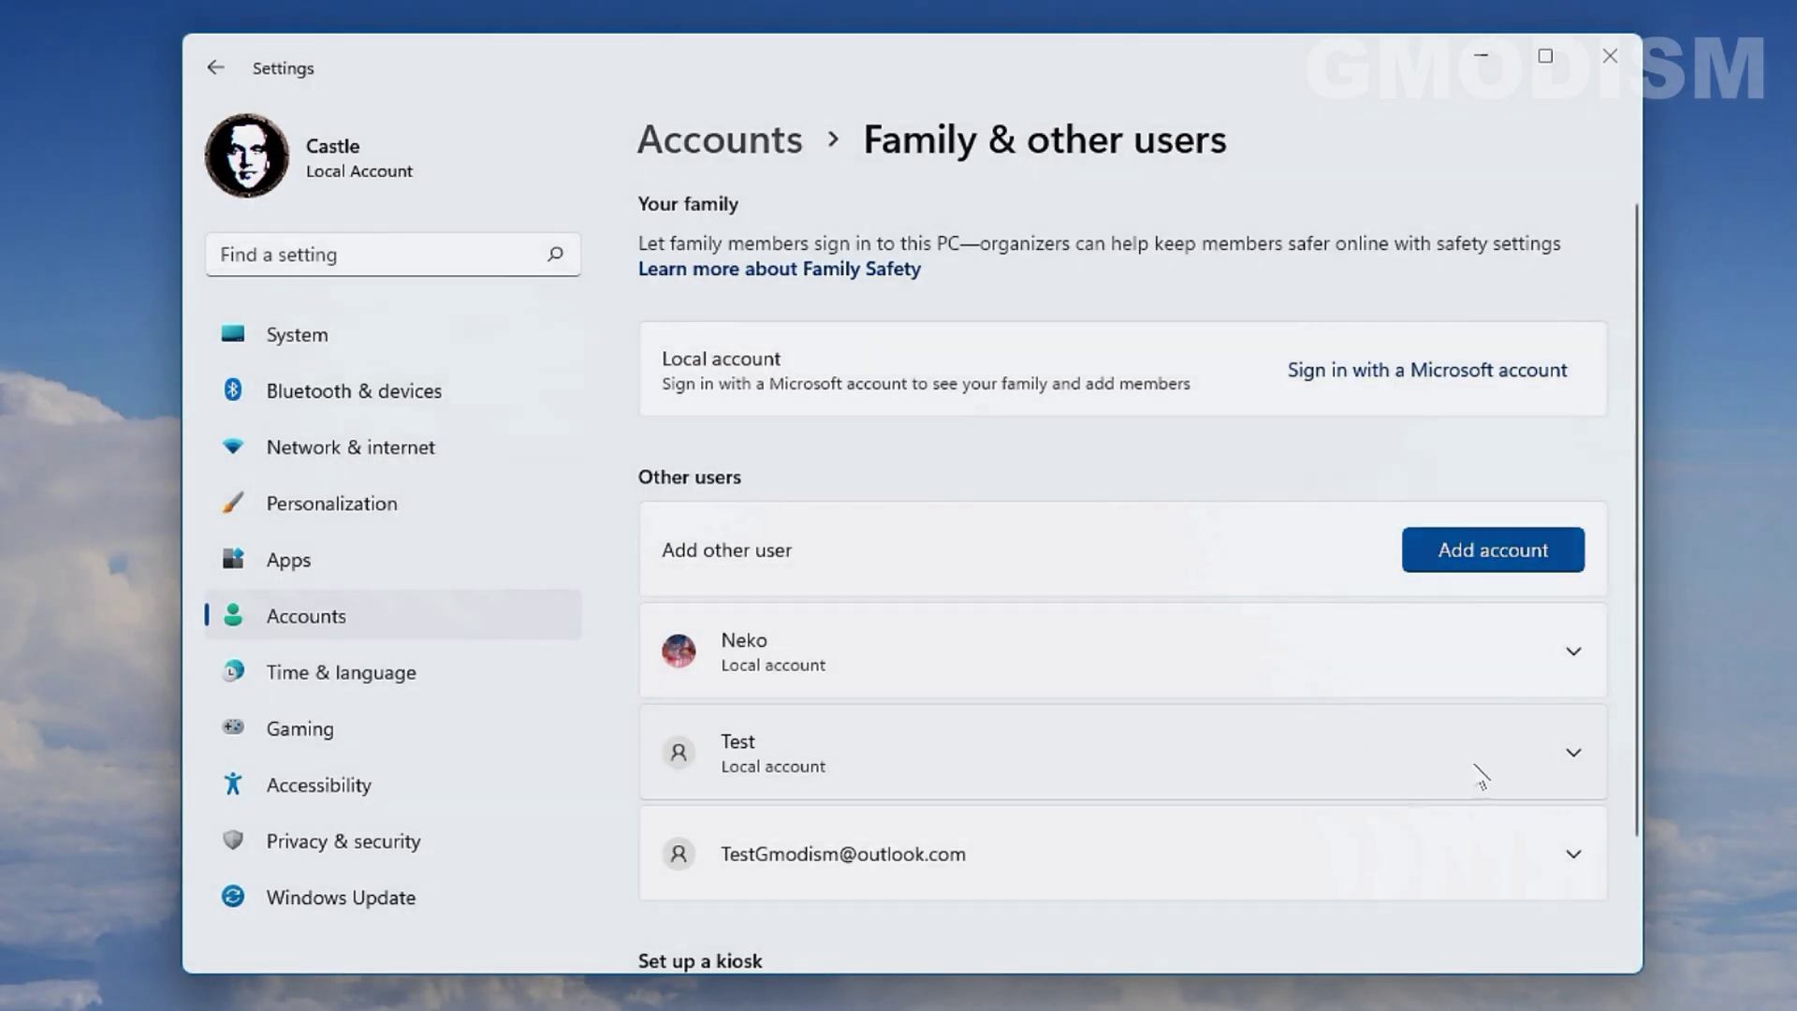
# - Remove the local Test account with its data, then close Settings
pyautogui.click(1286, 606)
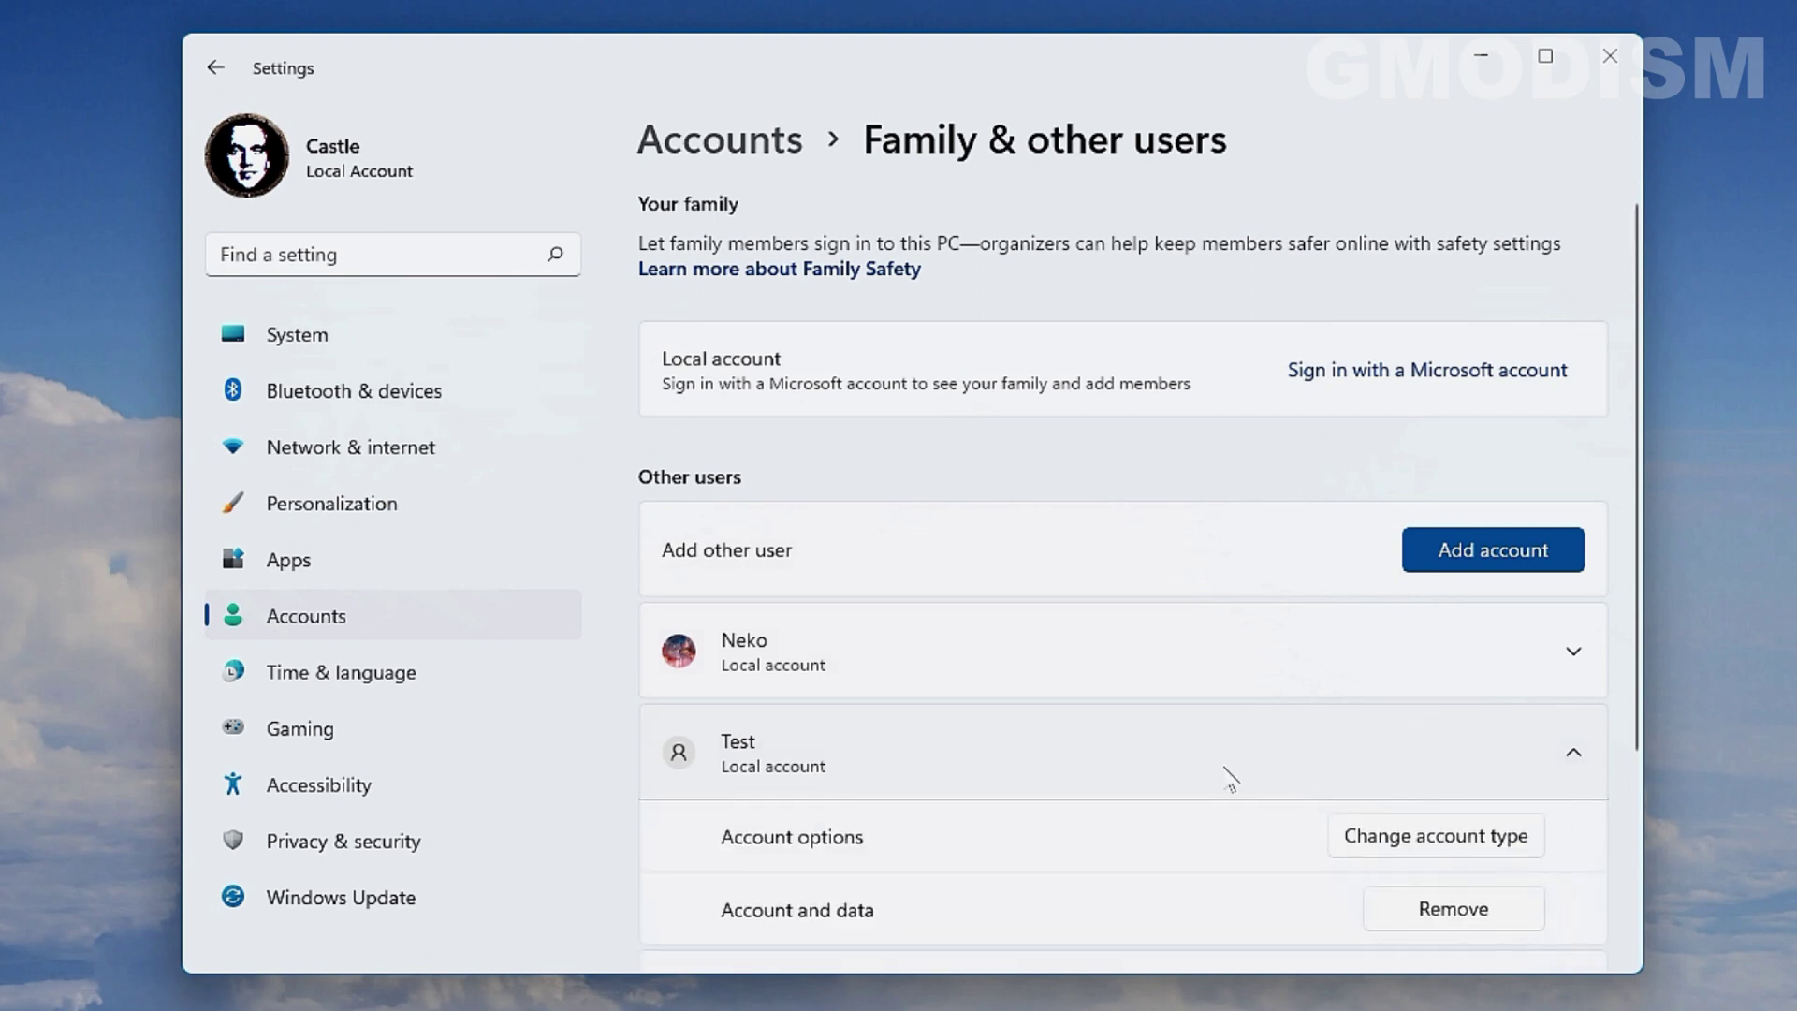
pyautogui.scroll(-2, 1121, 606)
pyautogui.scroll(-1, 1224, 768)
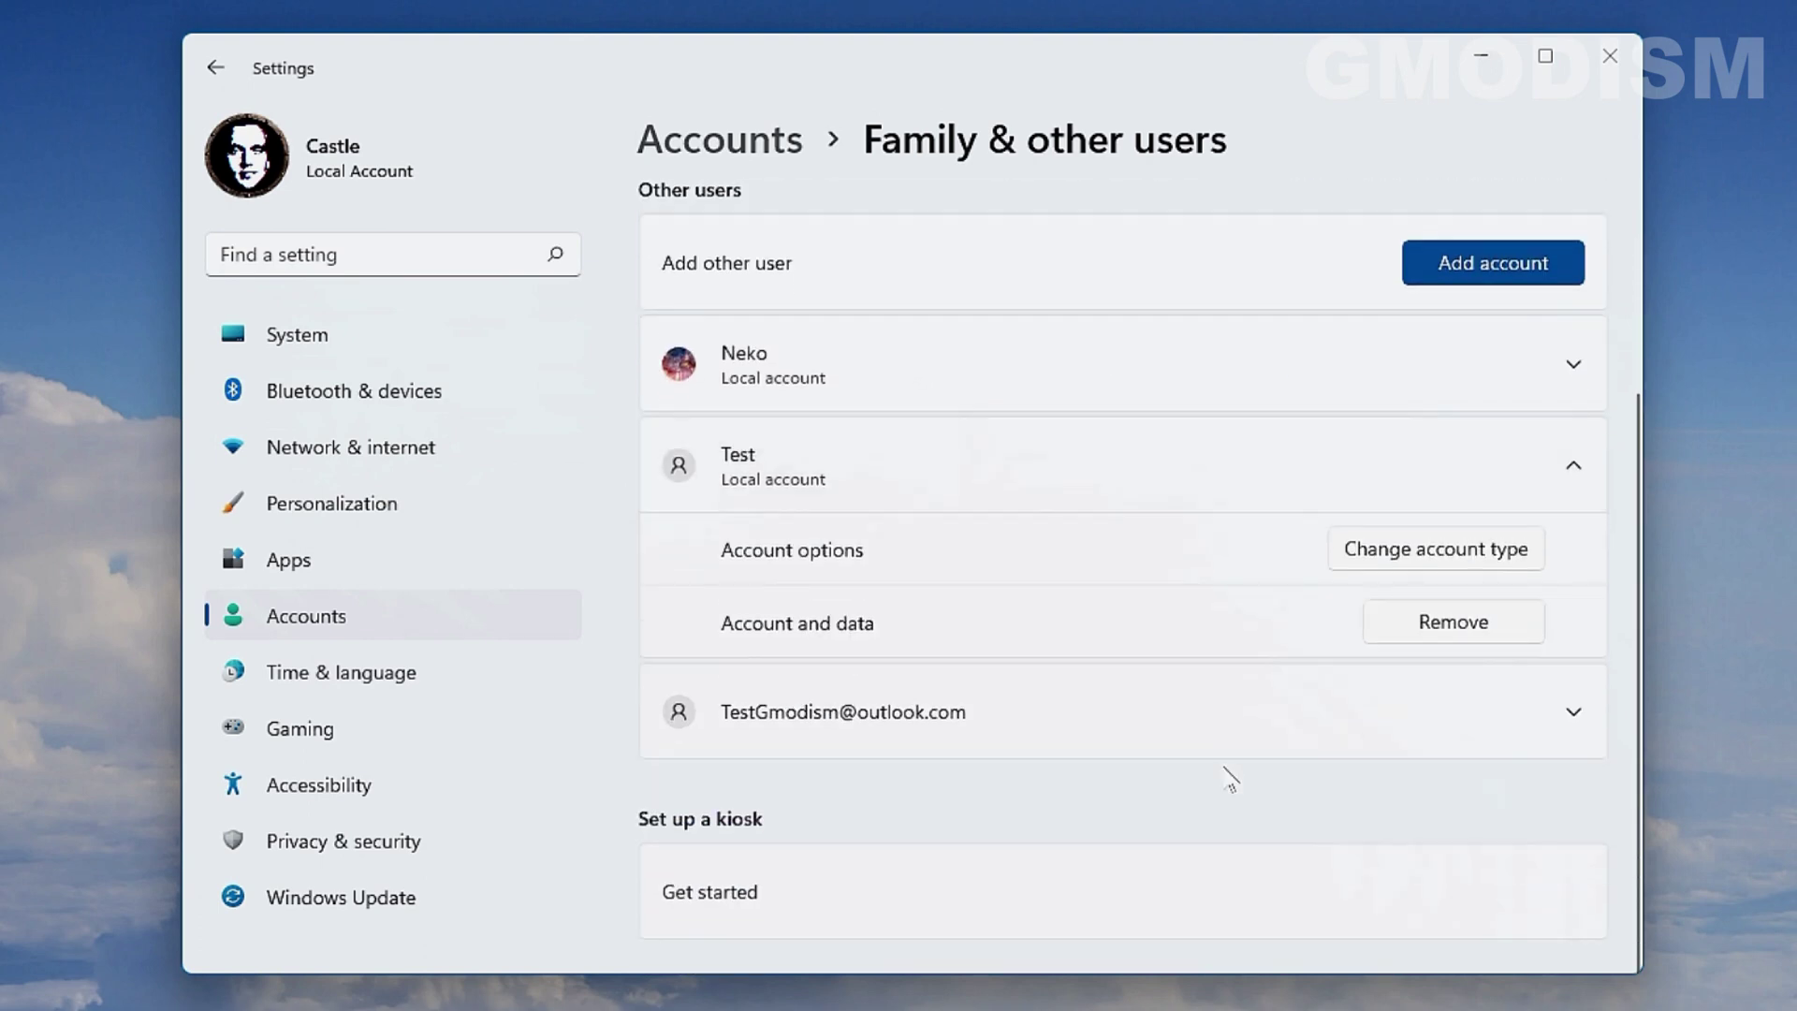
pyautogui.click(1501, 630)
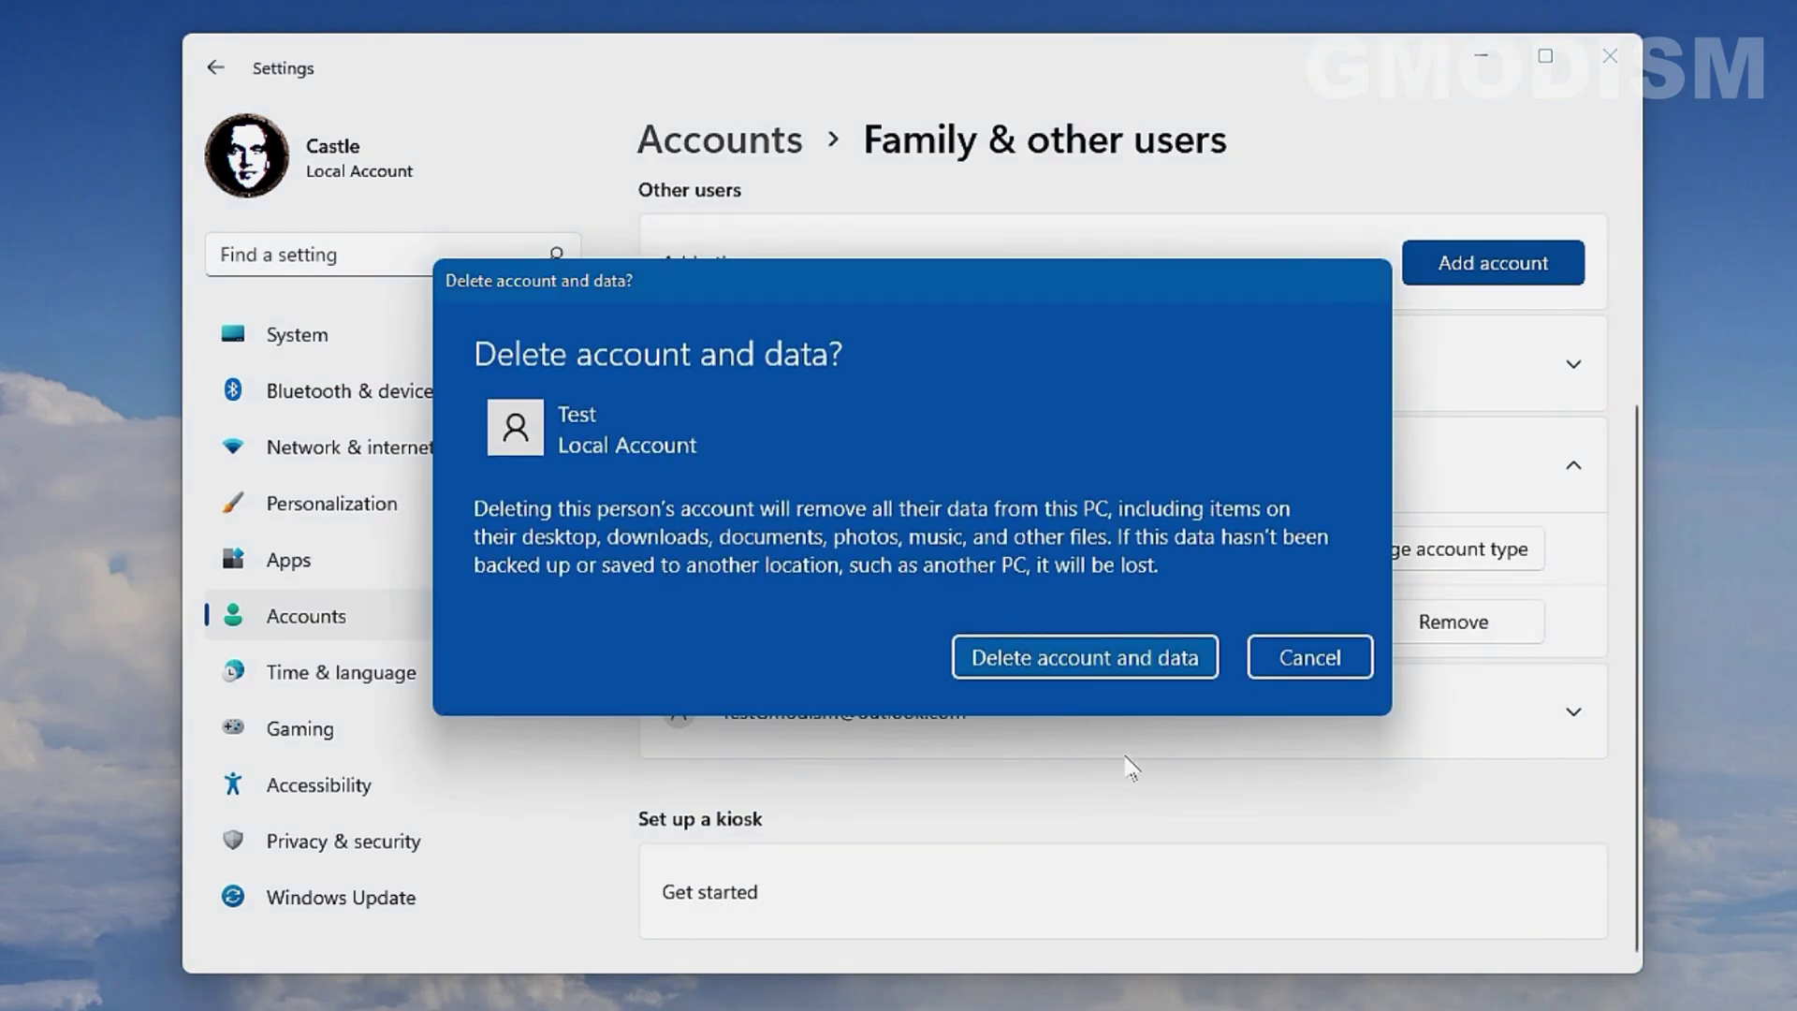
pyautogui.click(1044, 655)
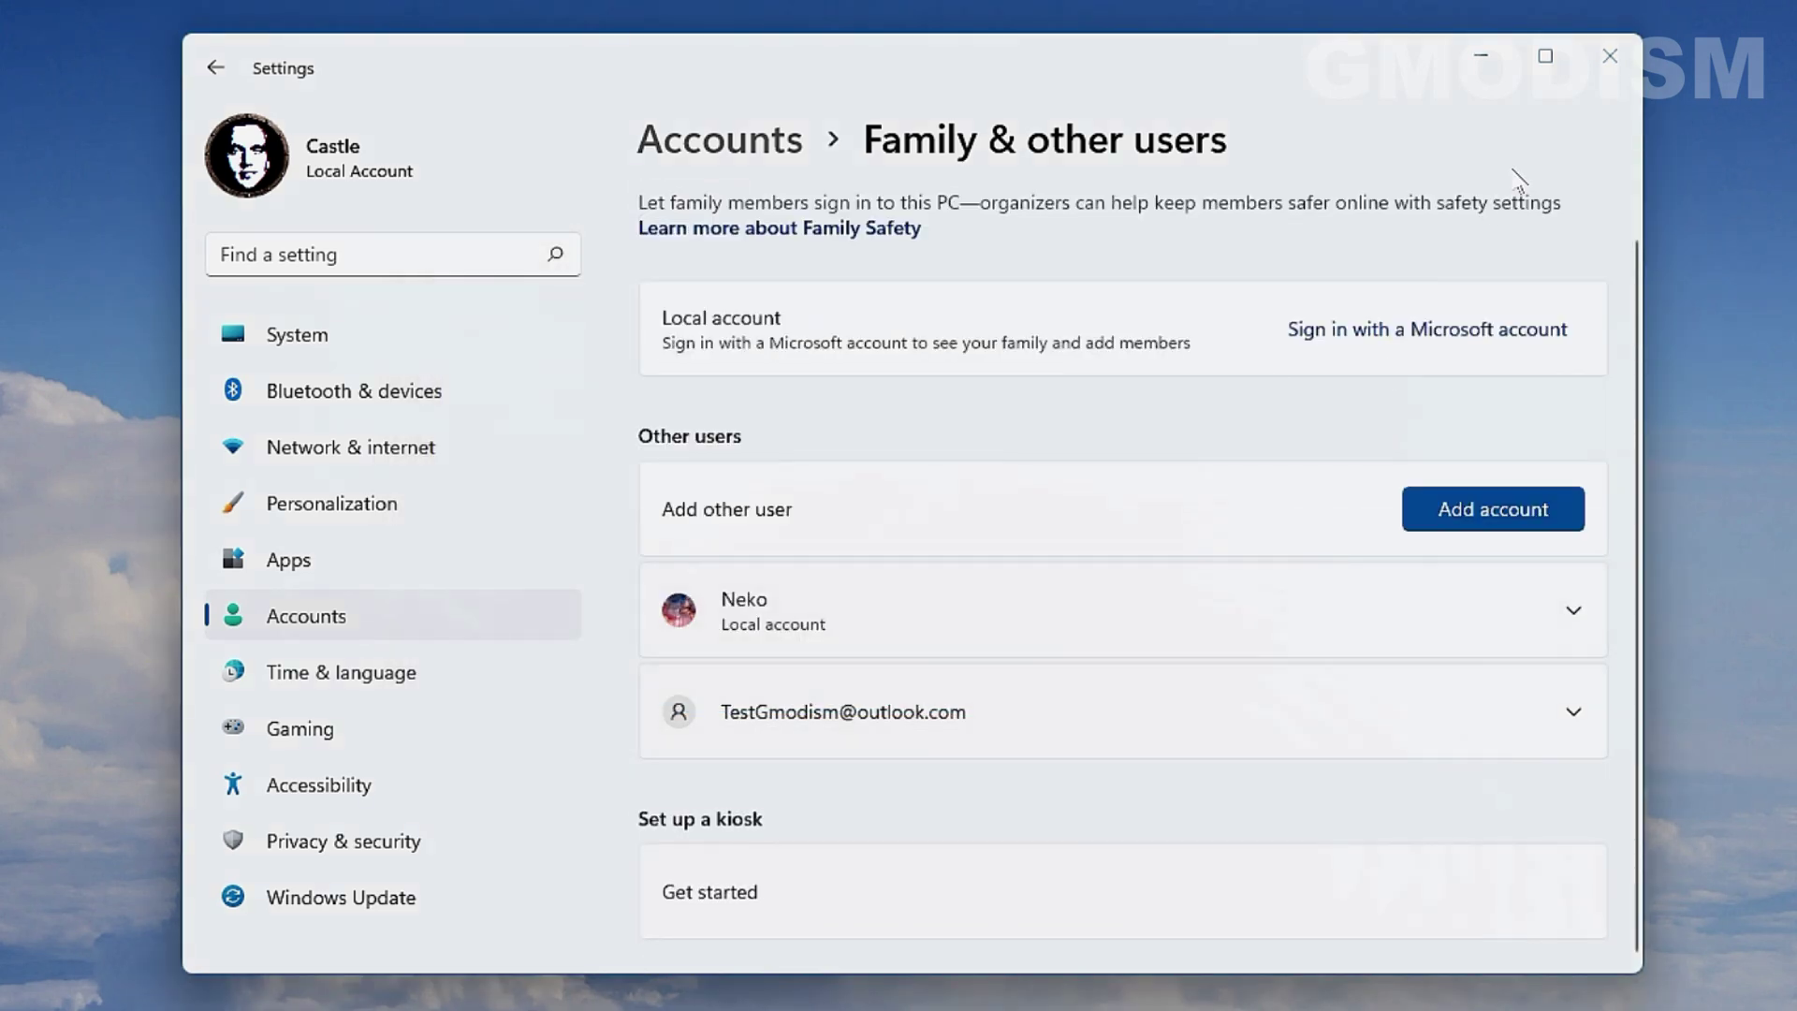
pyautogui.click(1614, 54)
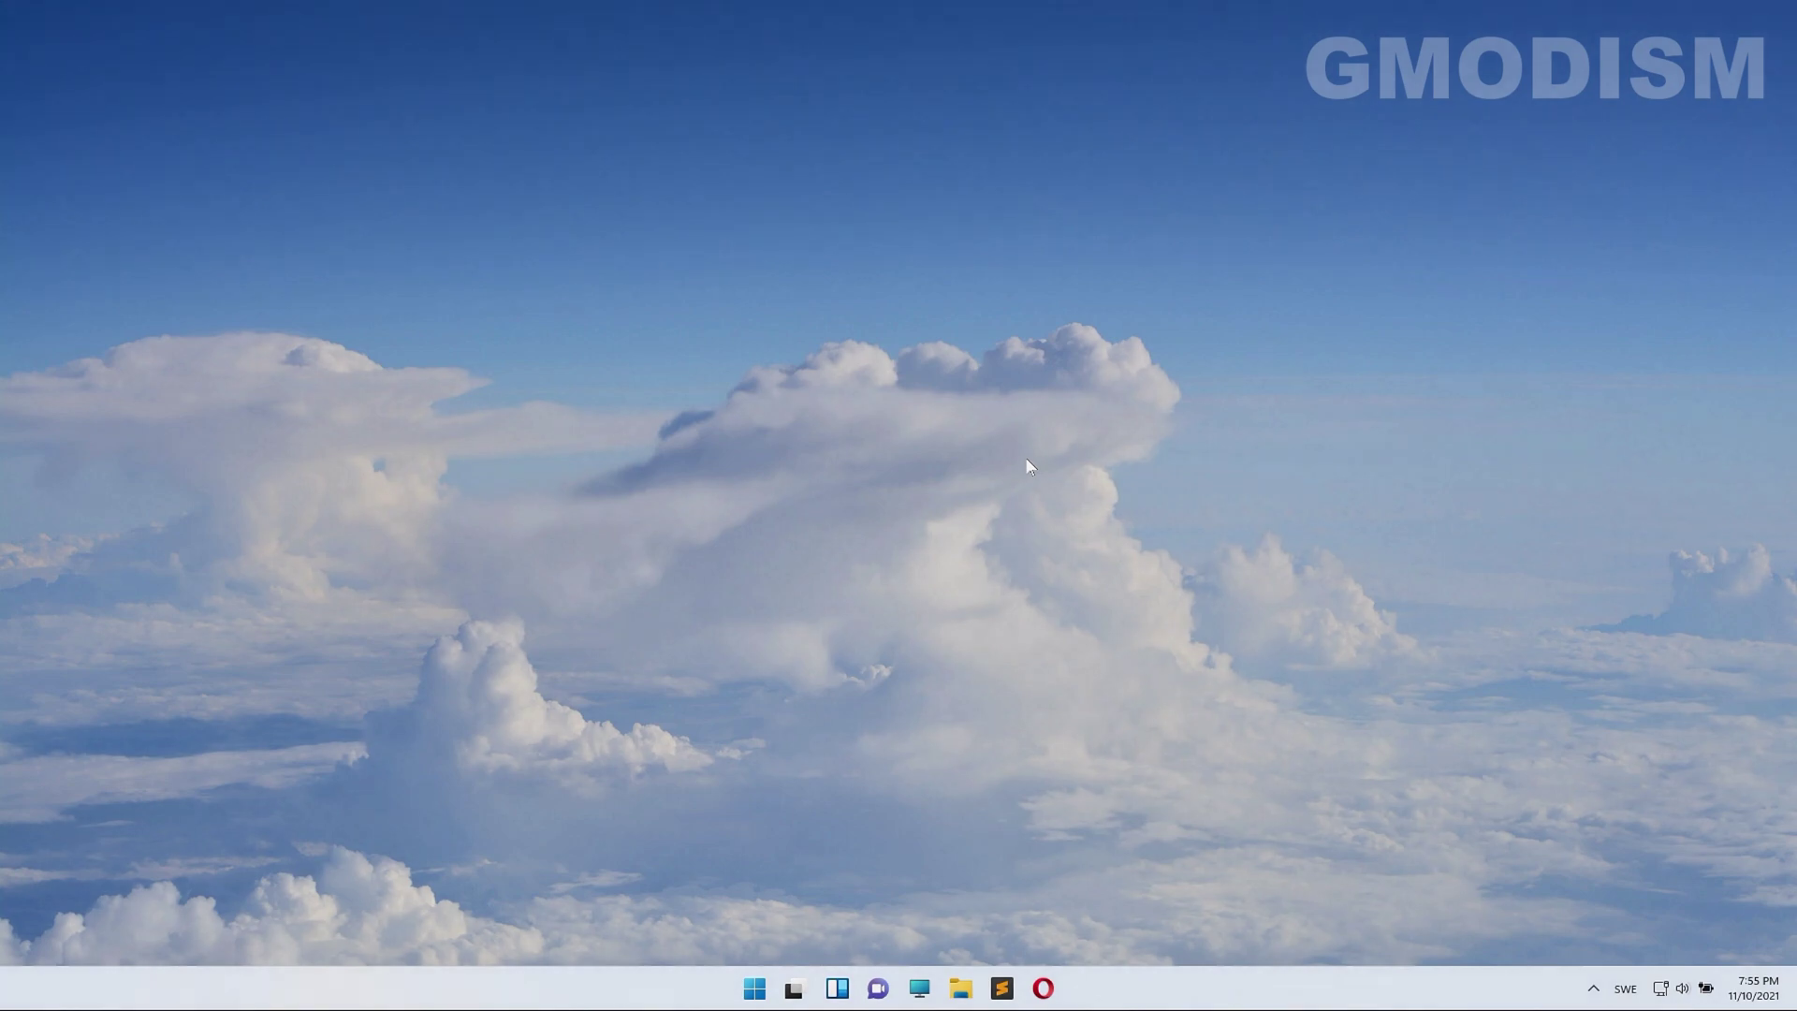
# - Delete the defaultuser0 folder from Acer (C:) > Users, then close File Explorer
pyautogui.click(956, 991)
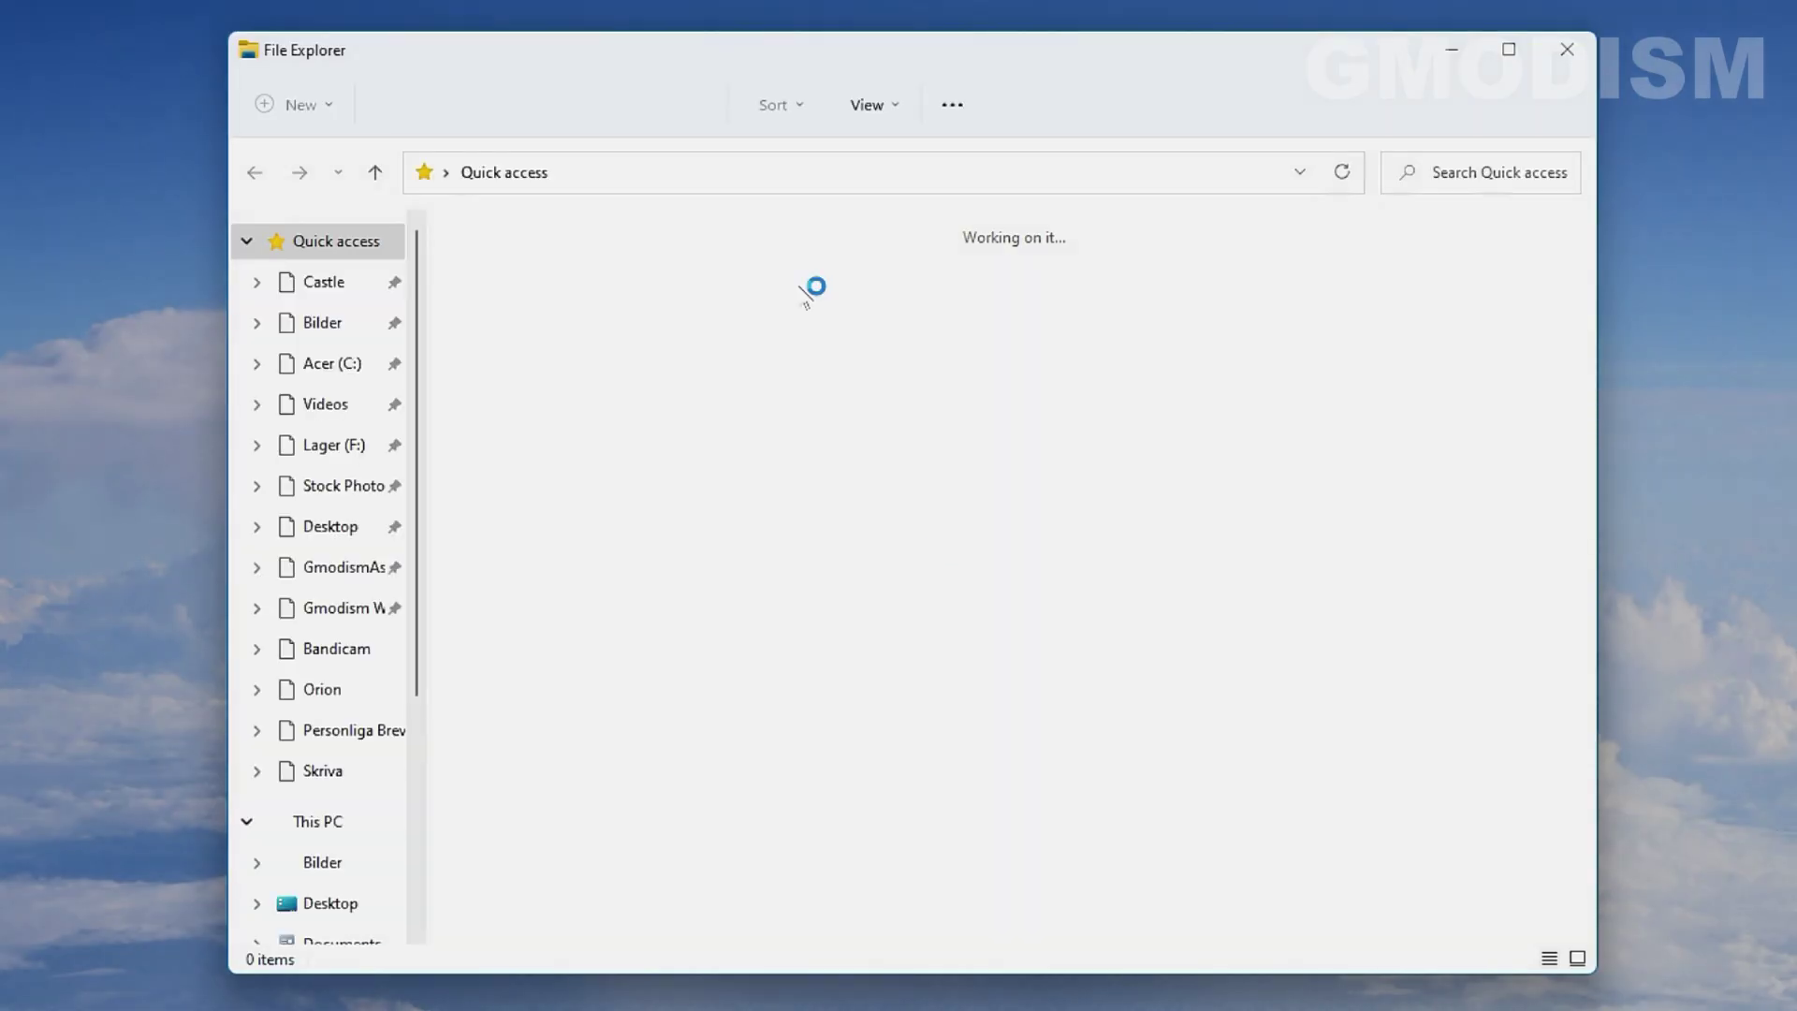
pyautogui.click(311, 362)
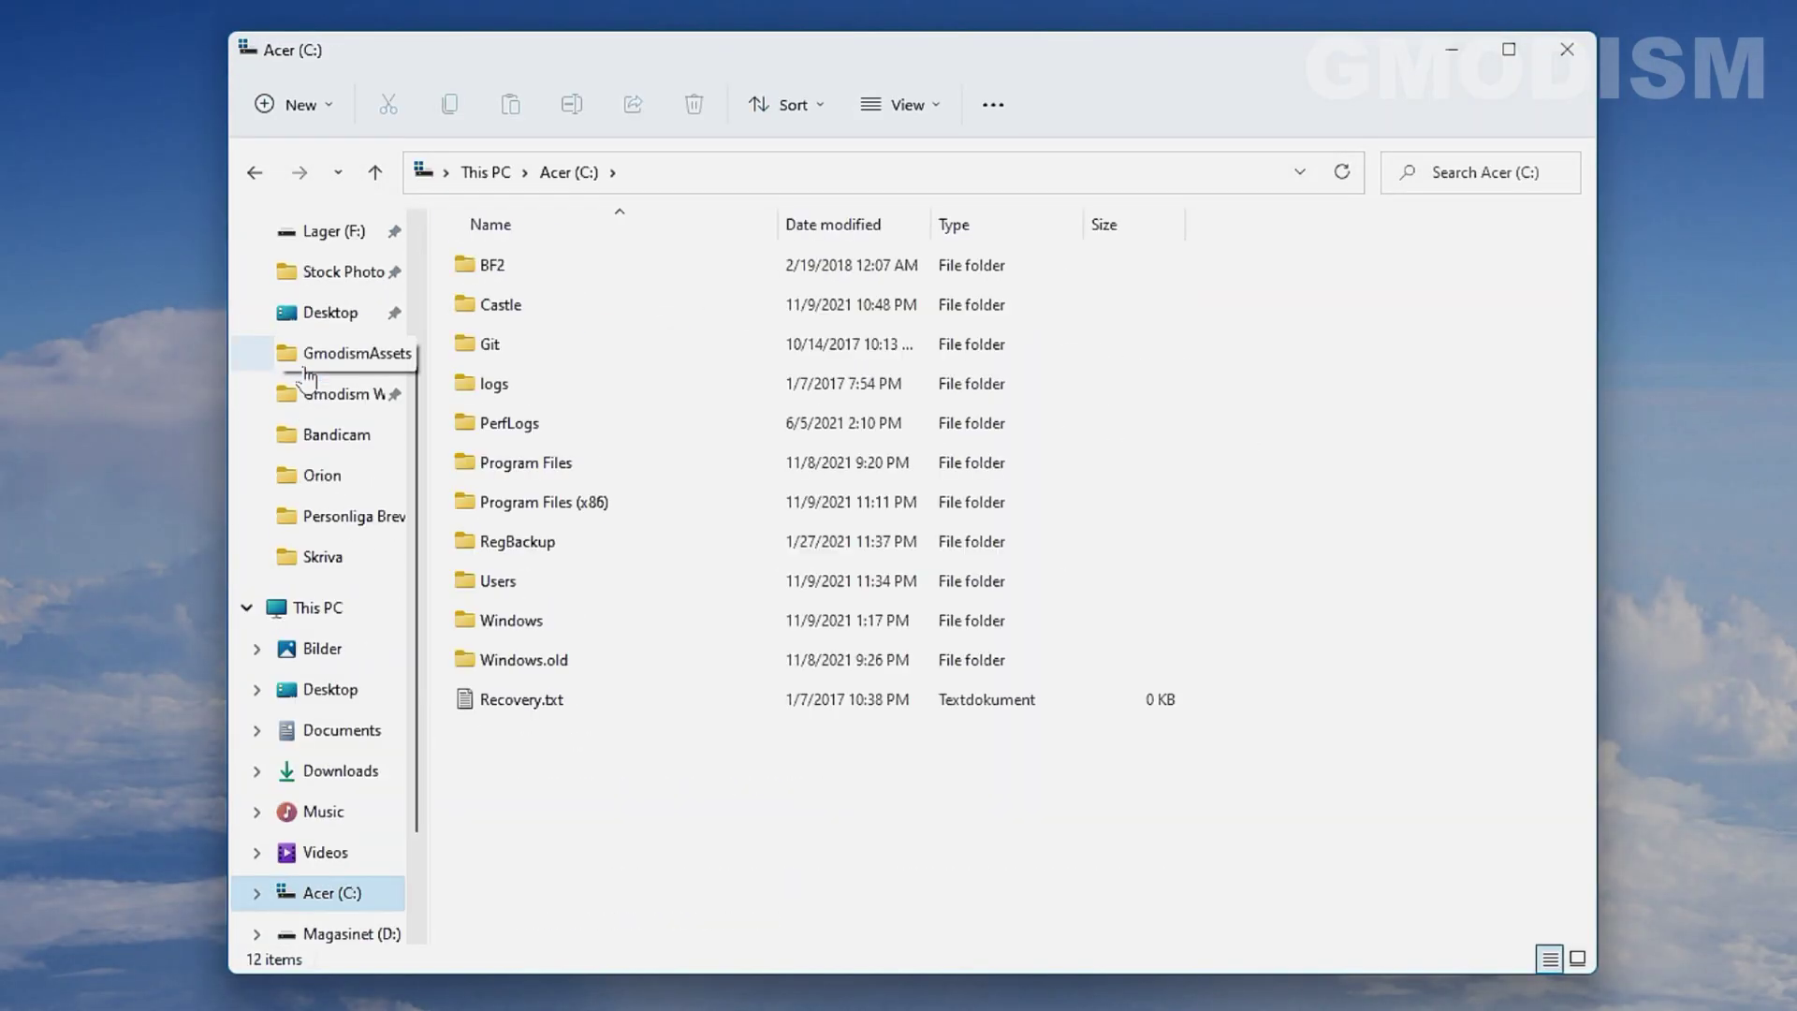
pyautogui.doubleClick(501, 582)
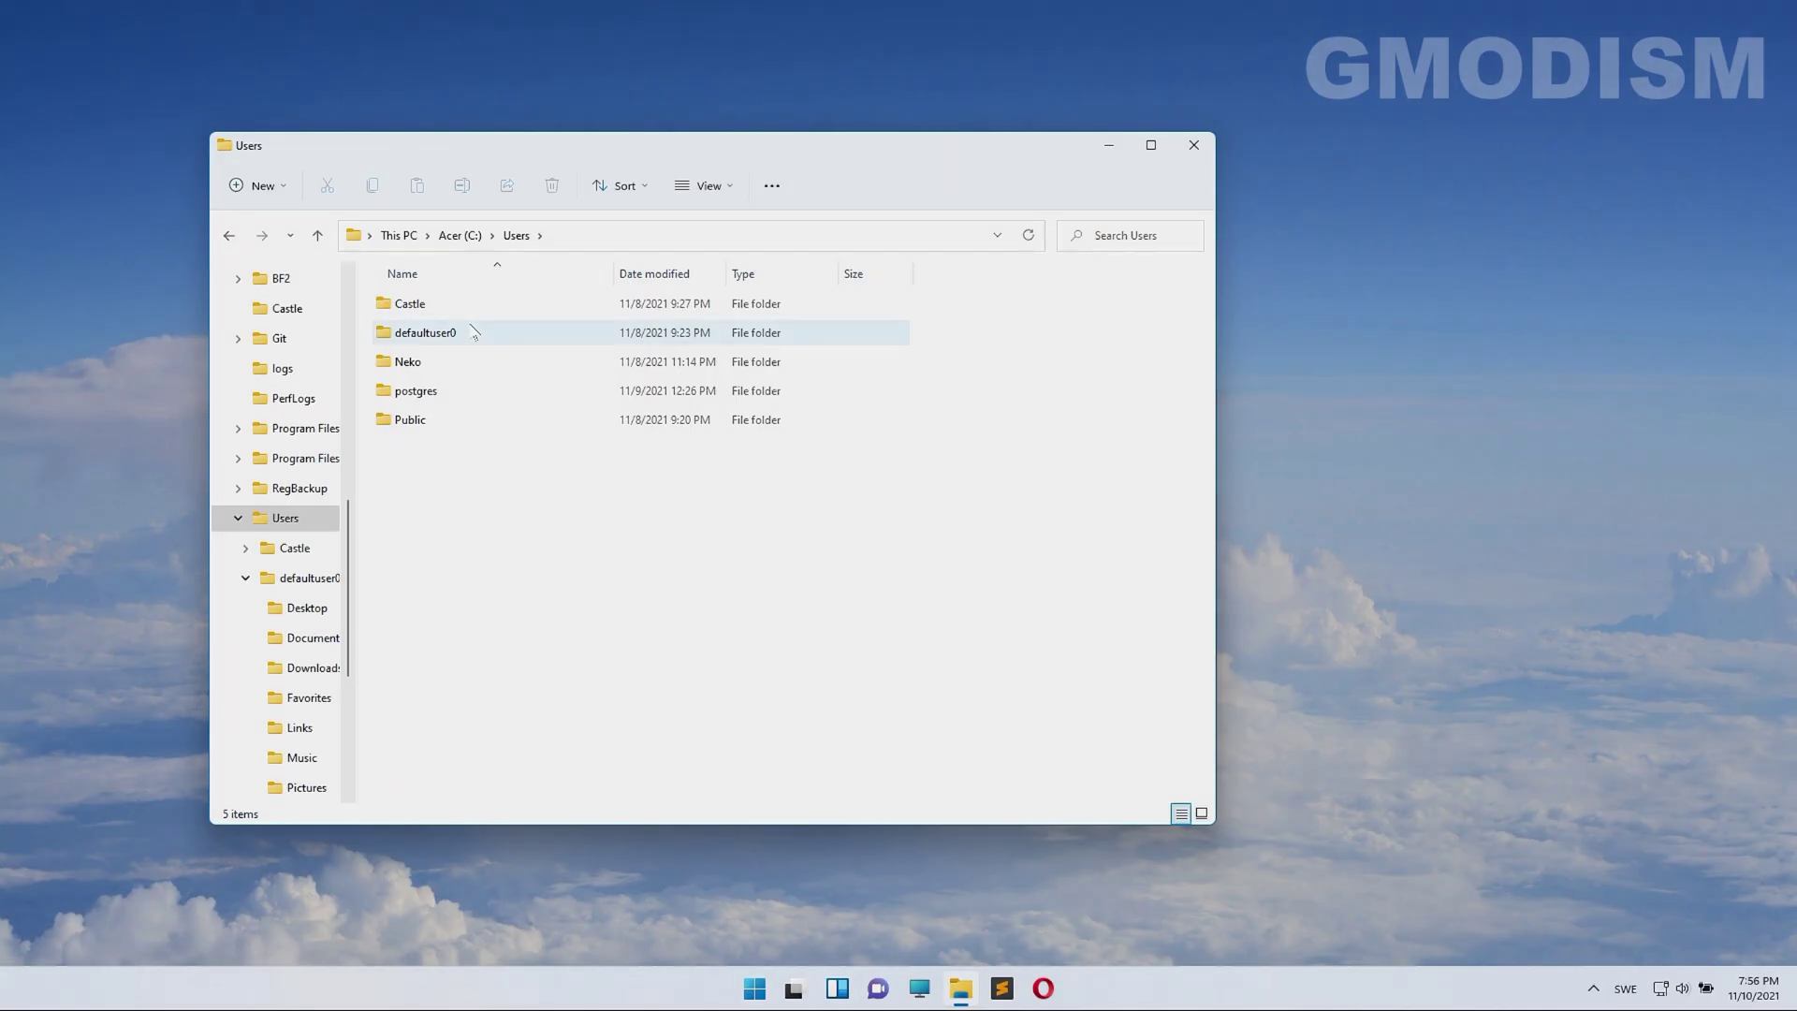
pyautogui.click(463, 333)
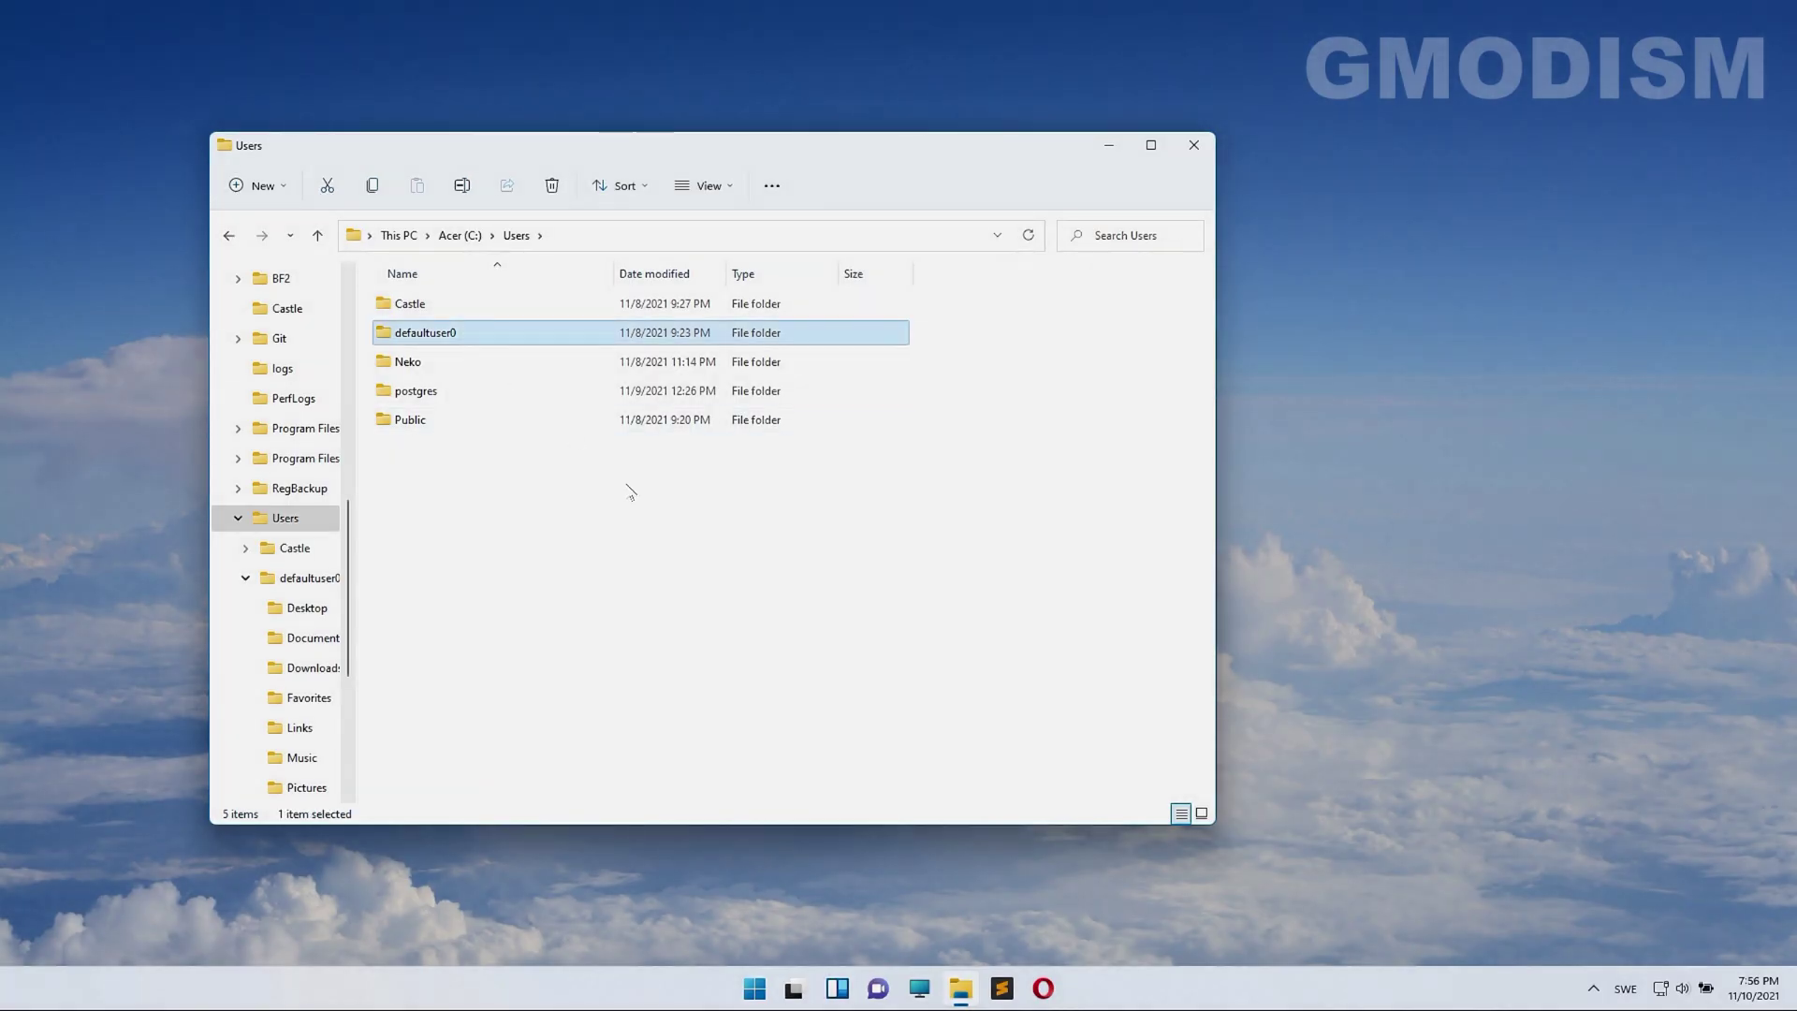
pyautogui.press('Delete')
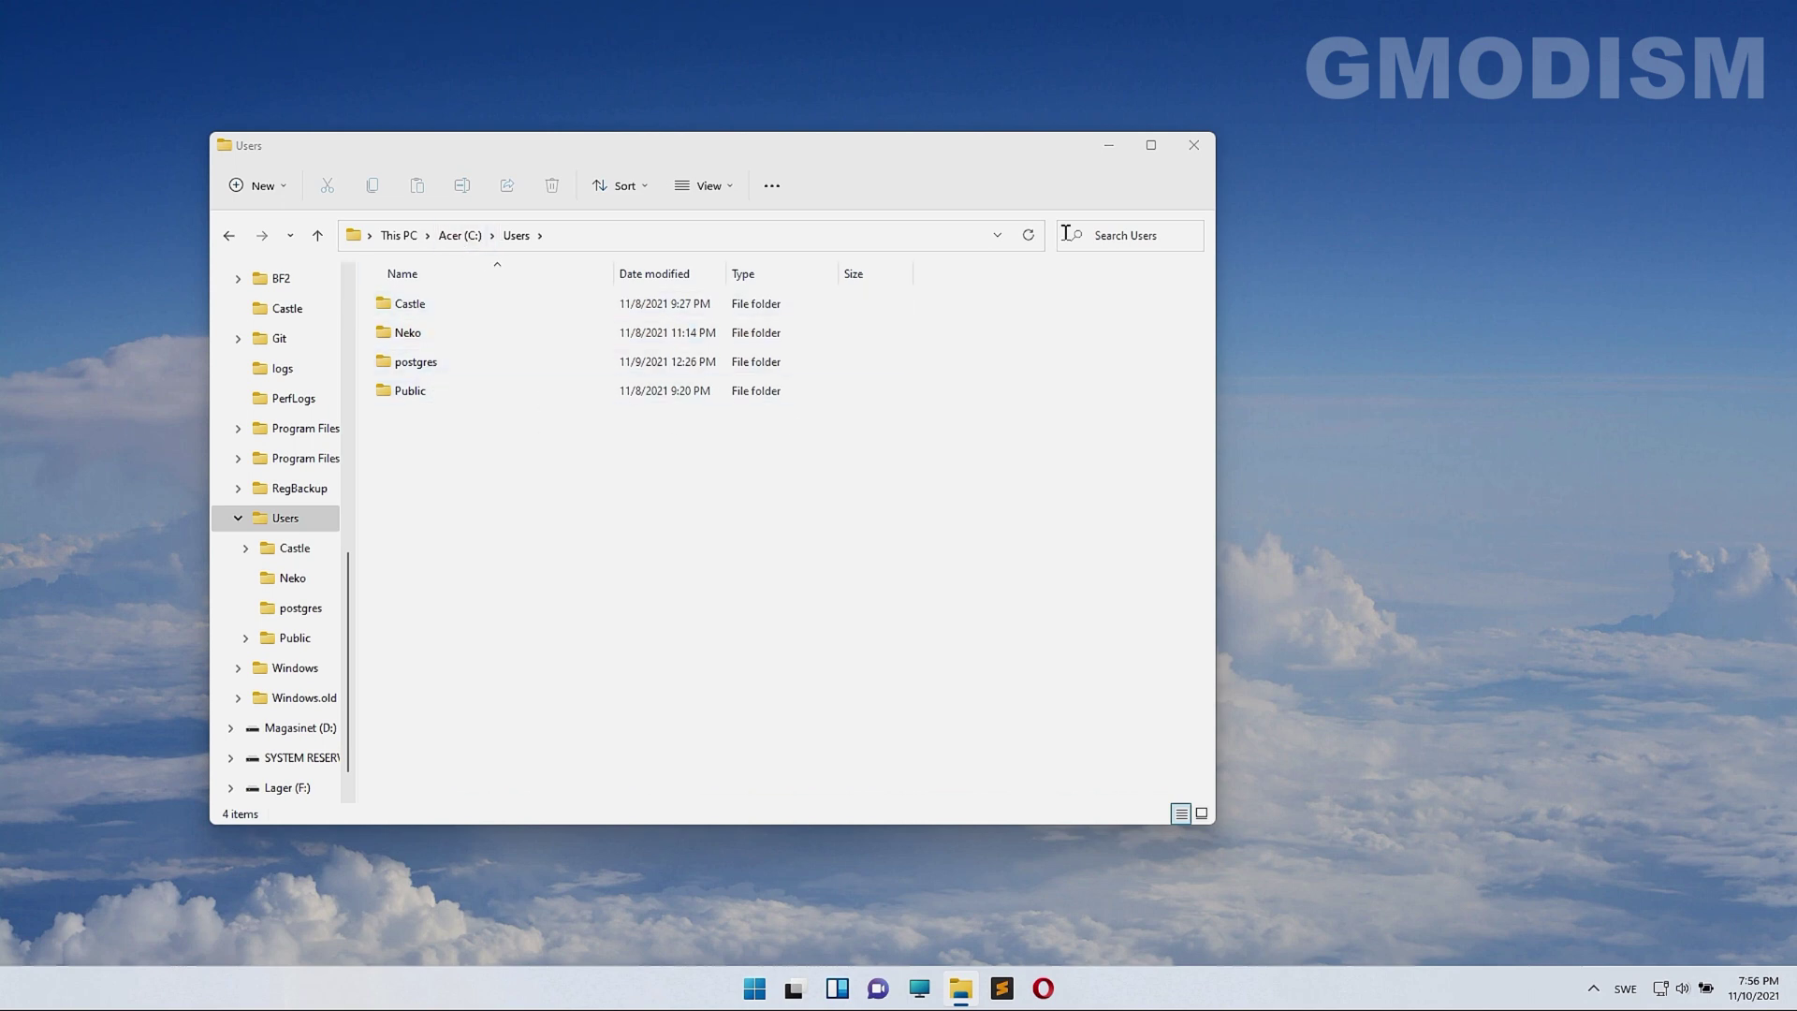
pyautogui.click(1193, 144)
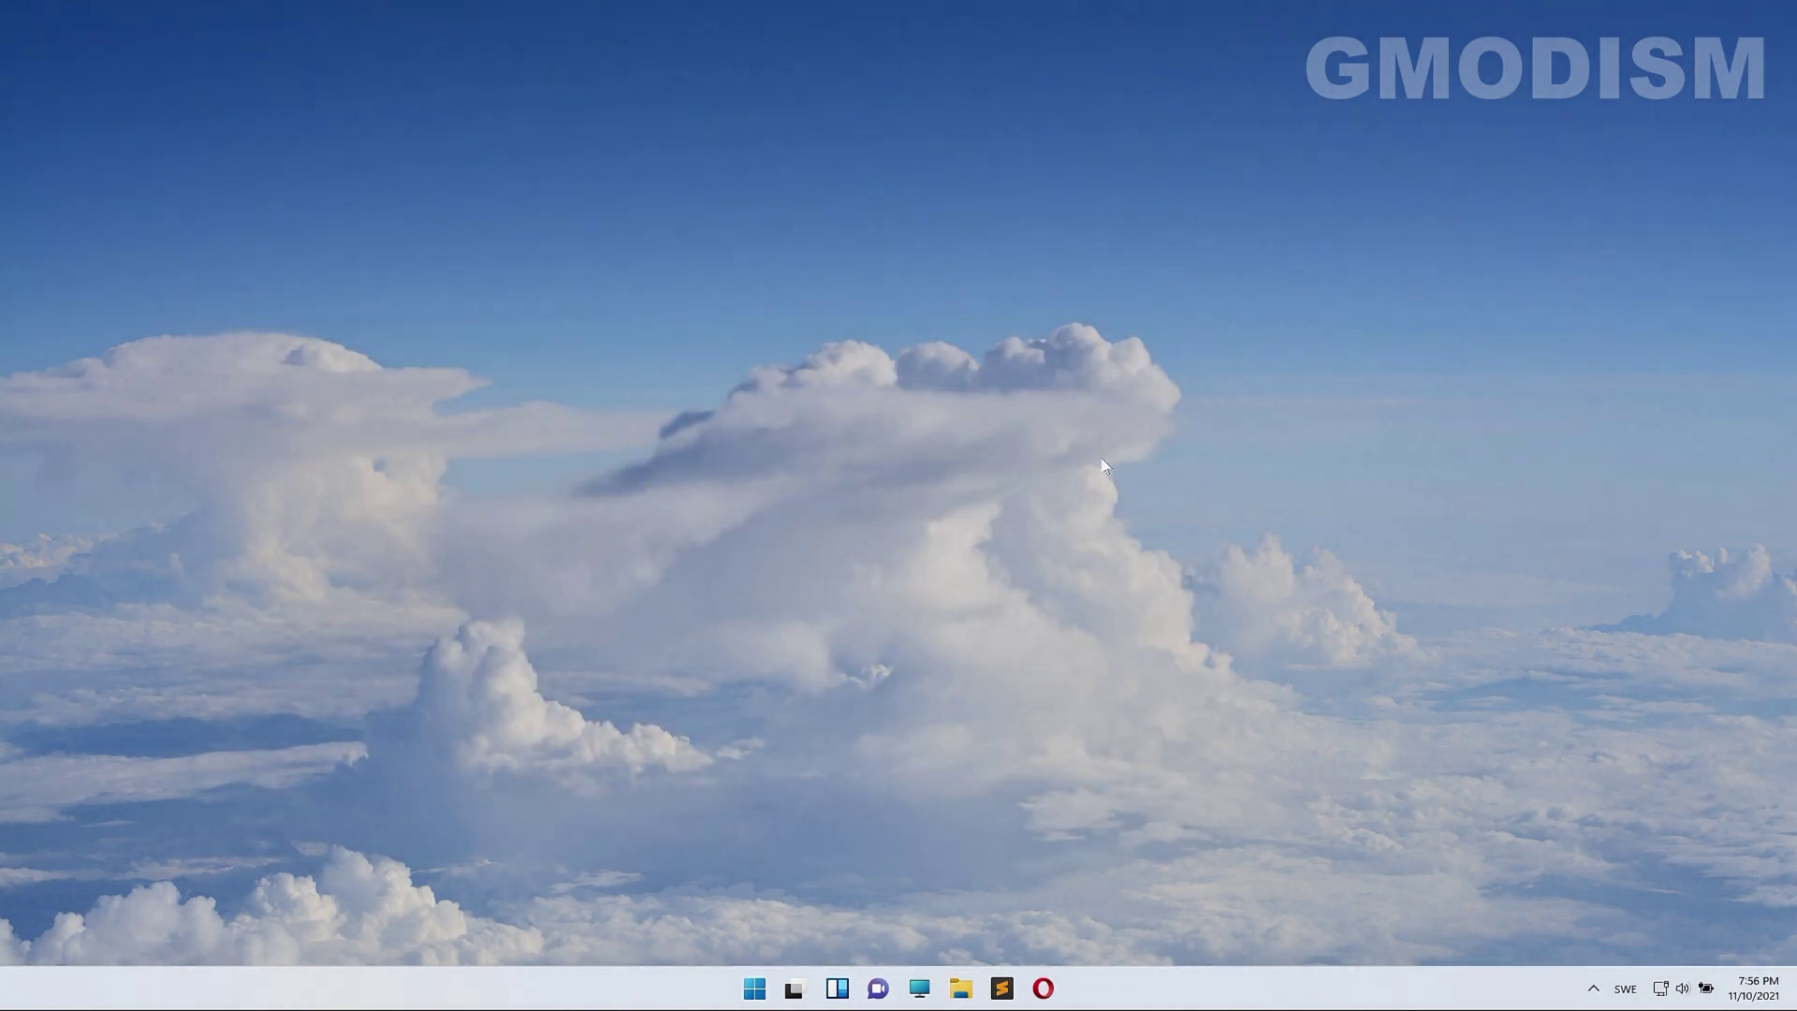